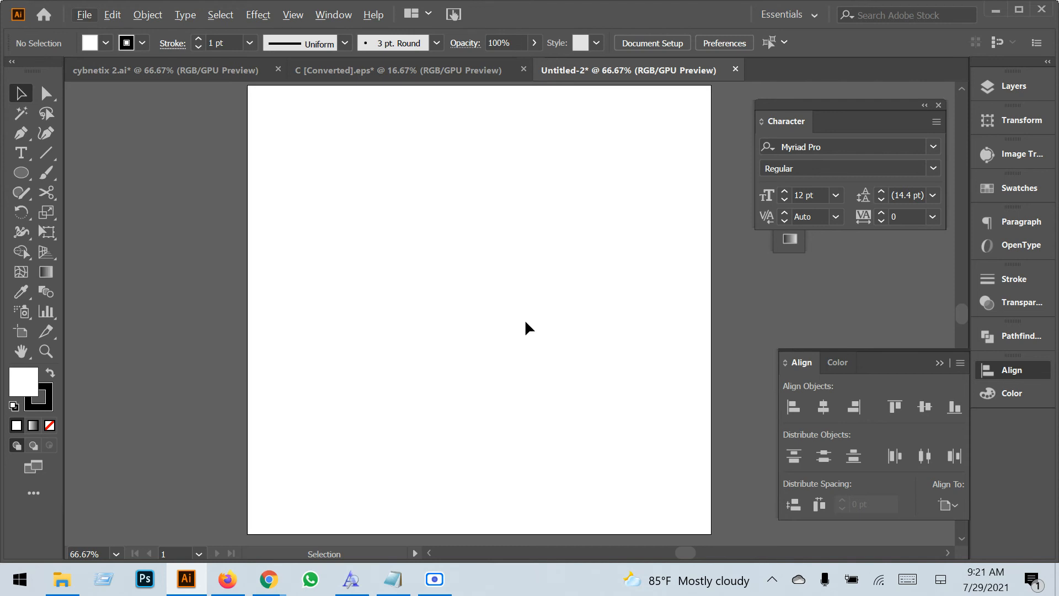
pyautogui.click(25, 236)
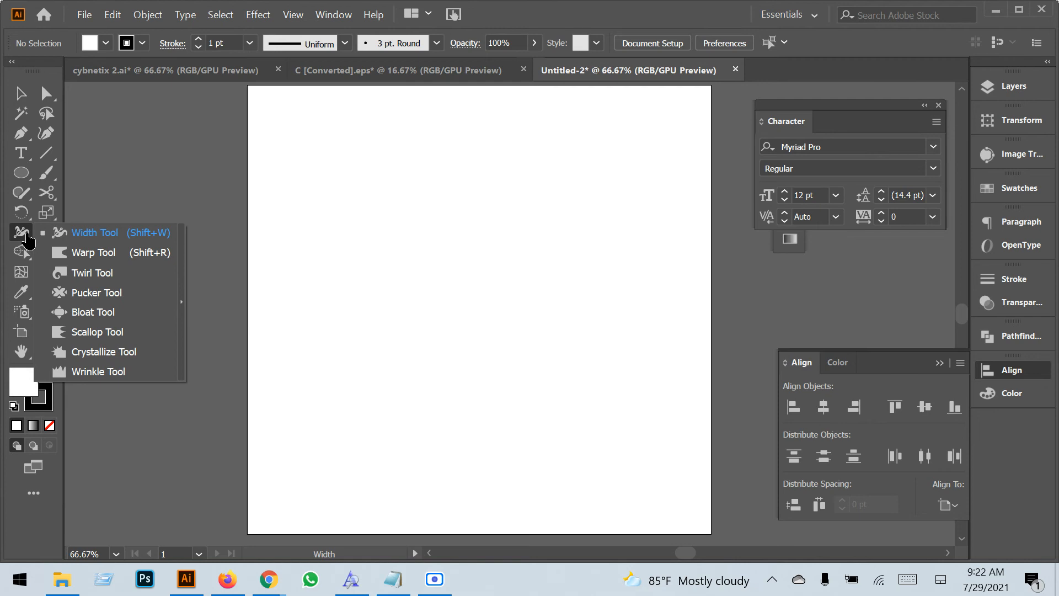
pyautogui.click(25, 236)
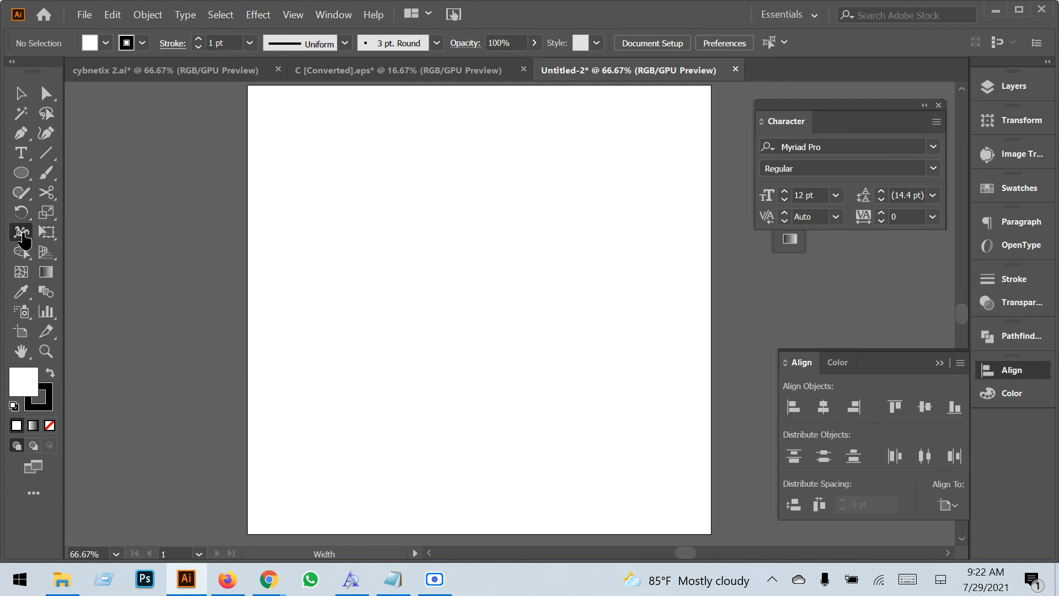
pyautogui.click(24, 236)
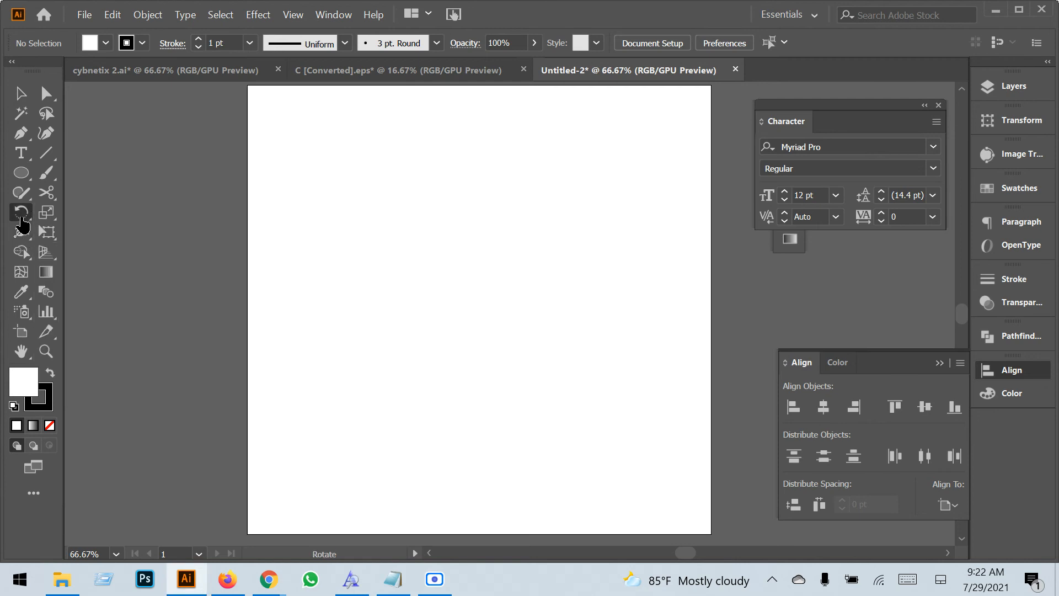
pyautogui.click(22, 223)
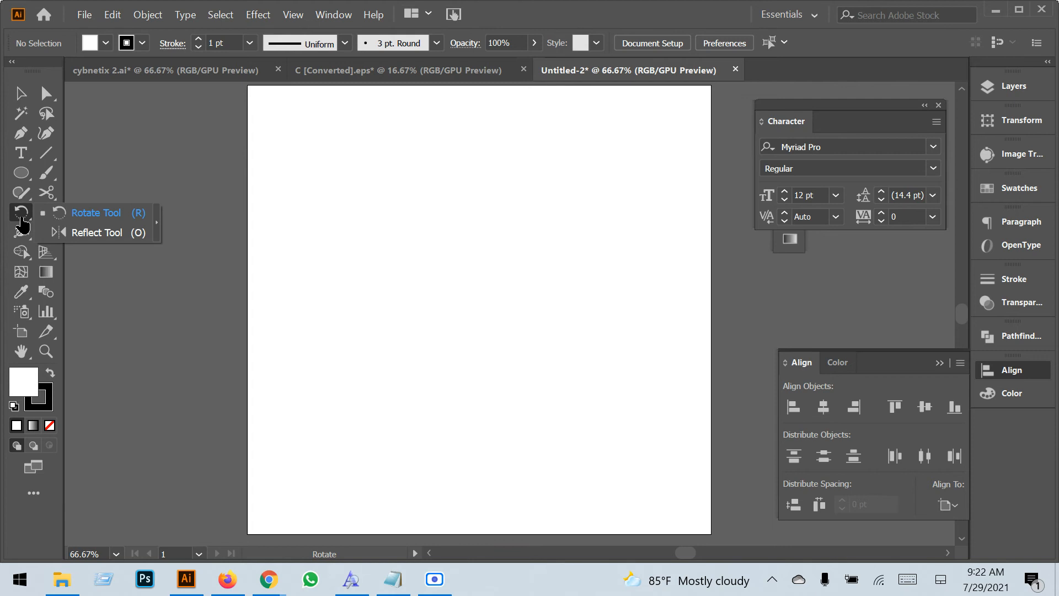
pyautogui.click(21, 222)
pyautogui.click(43, 223)
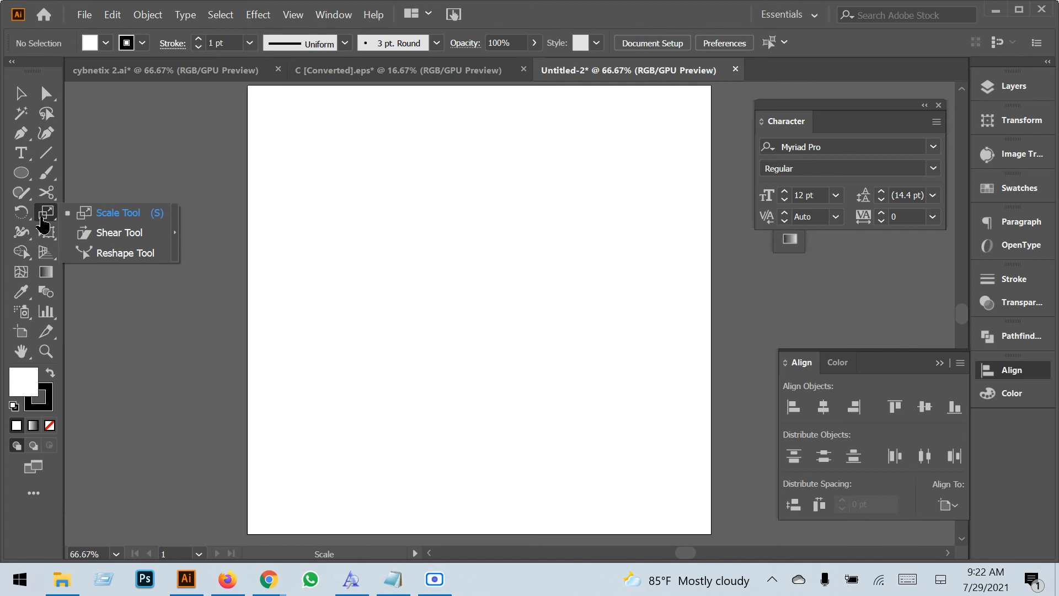
pyautogui.click(21, 232)
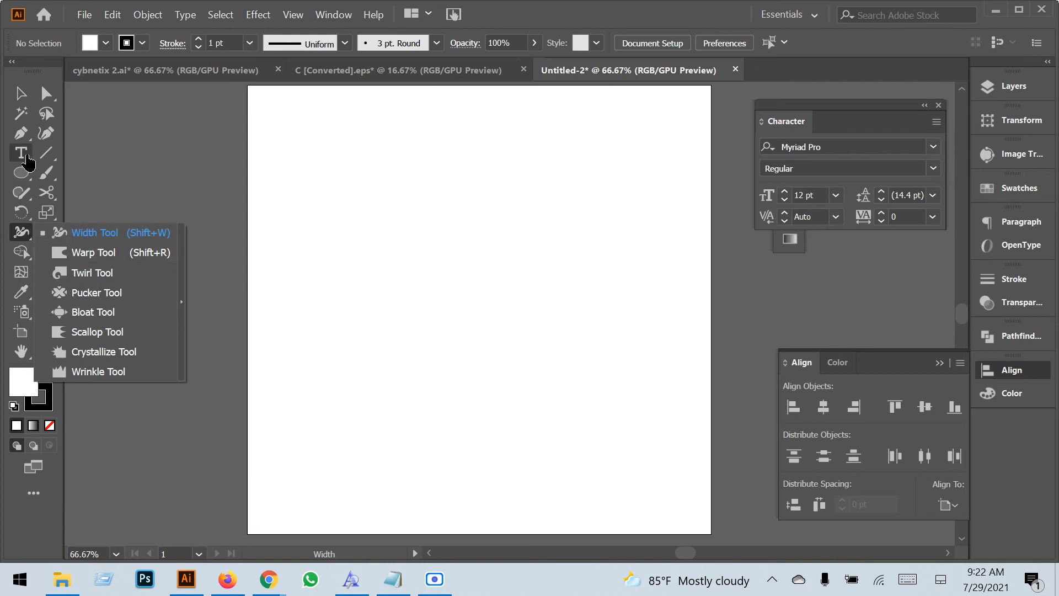
# Draw an open S-shaped path with the Pen tool across the upper part of the artboard, arching up and dipping on the right.
pyautogui.click(22, 134)
pyautogui.click(333, 243)
pyautogui.moveTo(546, 246); pyautogui.dragTo(618, 359)
pyautogui.moveTo(672, 240); pyautogui.dragTo(641, 351)
pyautogui.click(26, 94)
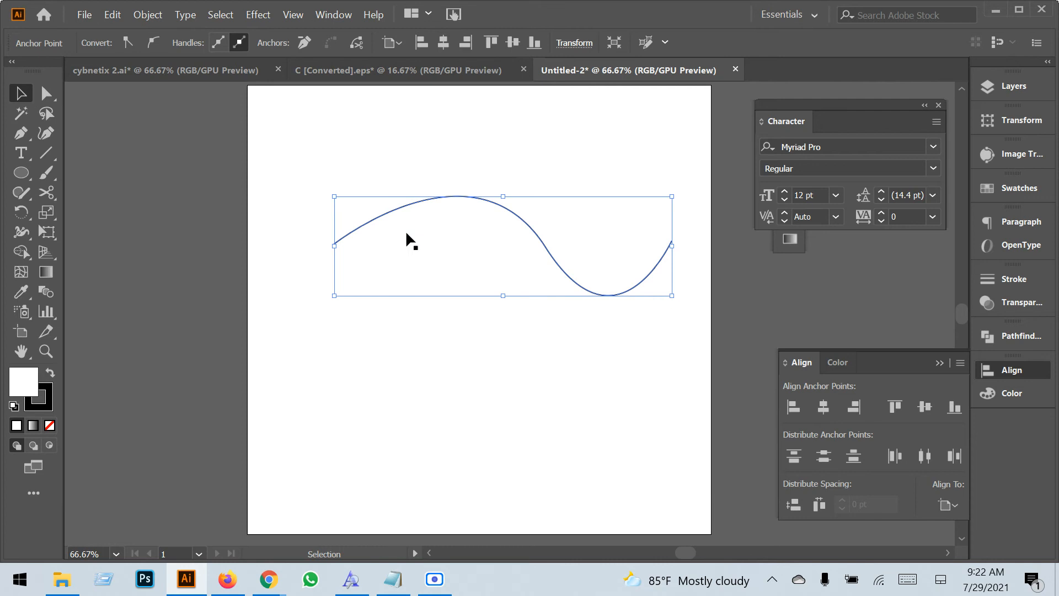
# Set the S-shaped path's stroke weight to 17 pt.
pyautogui.click(359, 283)
pyautogui.moveTo(375, 270); pyautogui.dragTo(294, 205)
pyautogui.click(250, 42)
pyautogui.click(259, 251)
pyautogui.scroll(8, 228, 38)
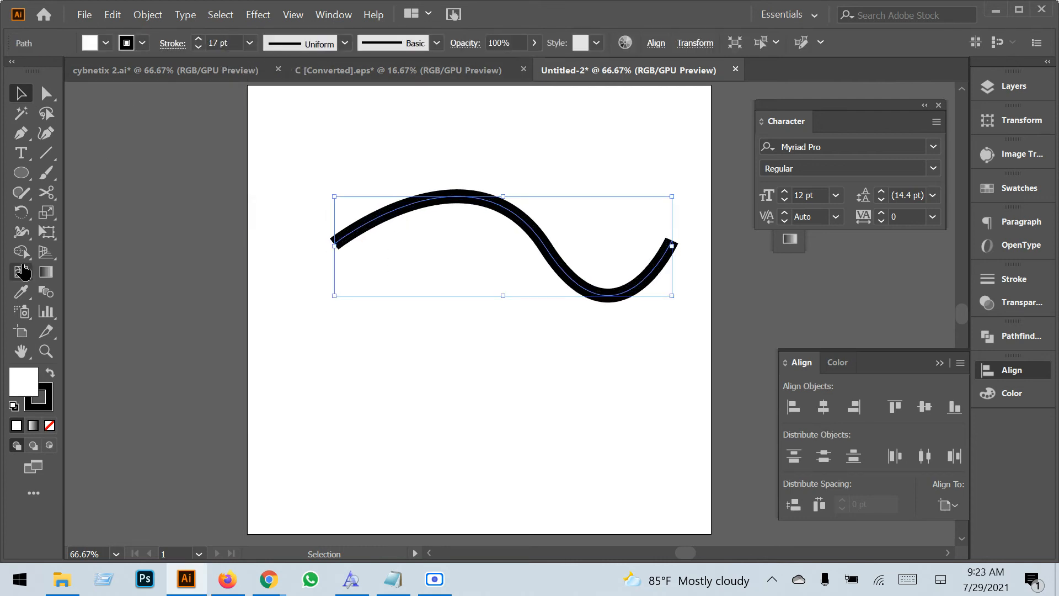
# Widen the stroke at the path's left end to about 28.5 pt with the Width tool.
pyautogui.moveTo(21, 231); pyautogui.dragTo(89, 234)
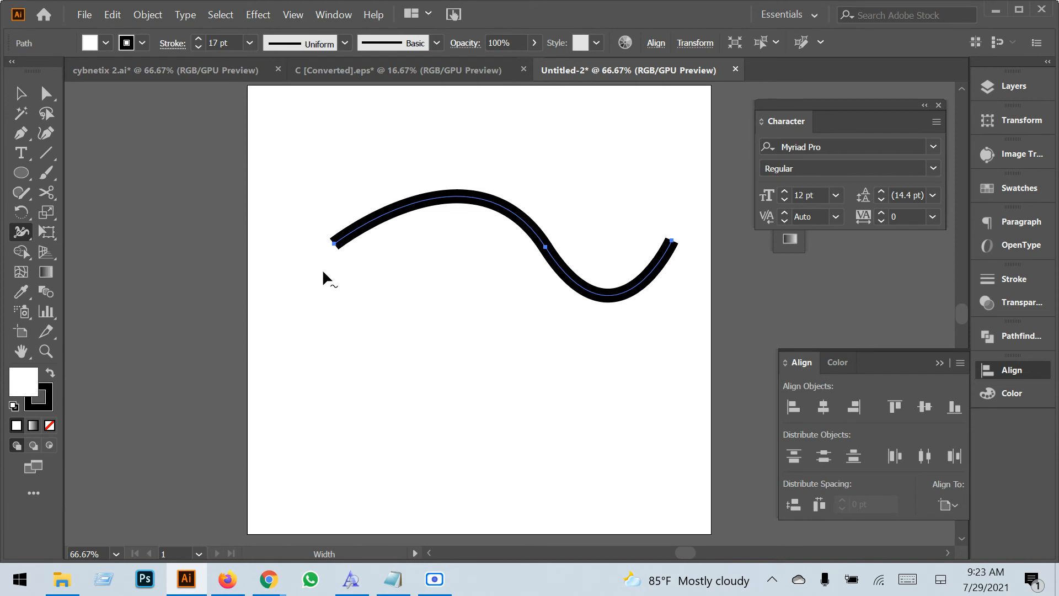
pyautogui.scroll(4, 329, 256)
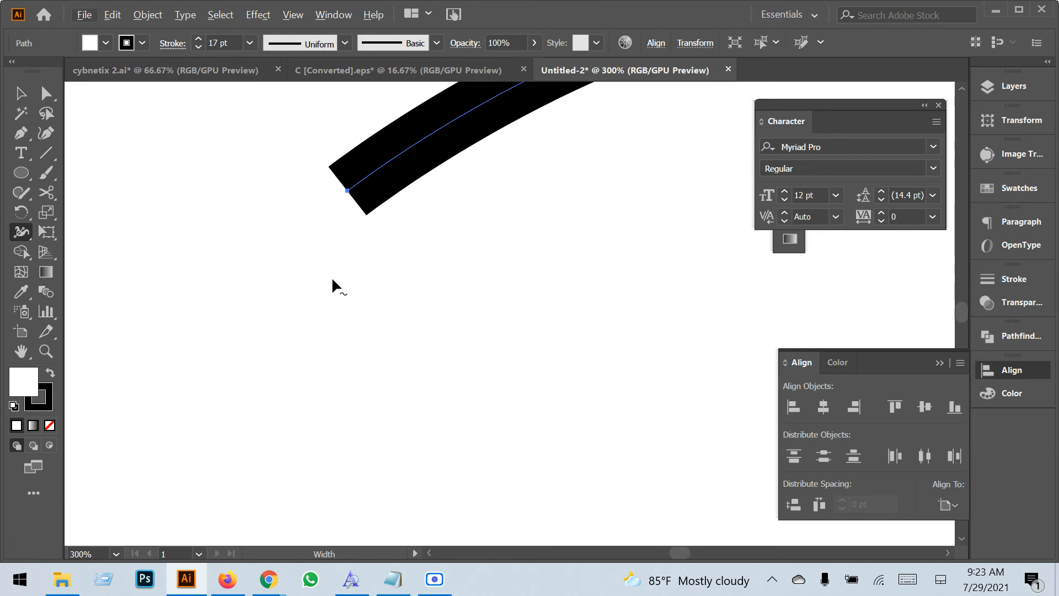
pyautogui.scroll(2, 332, 276)
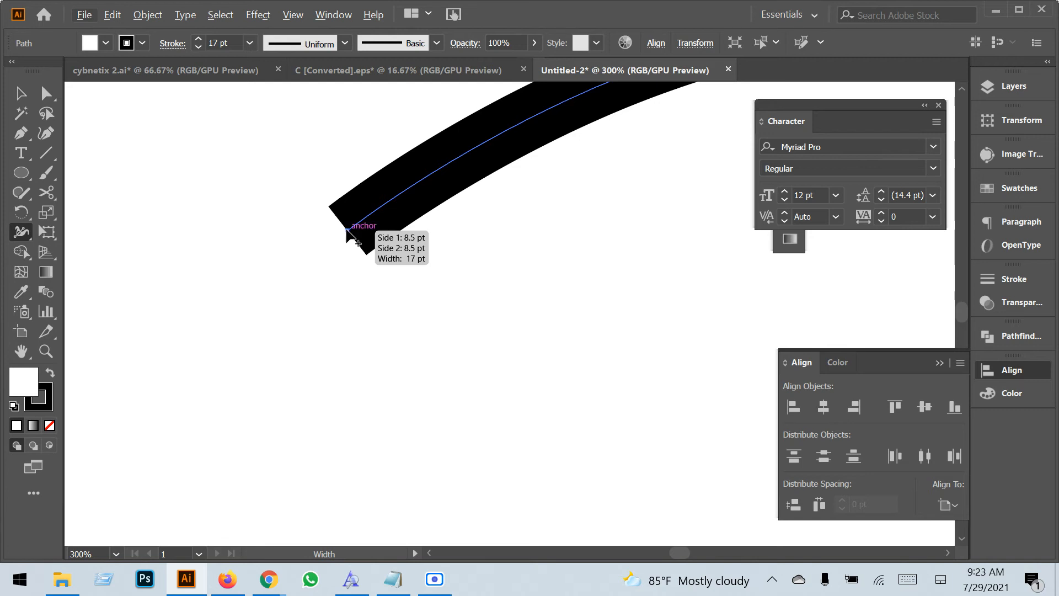
pyautogui.press('alt')
pyautogui.moveTo(347, 230)
pyautogui.mouseDown()
pyautogui.moveTo(370, 265)
pyautogui.moveTo(319, 184)
pyautogui.mouseUp()
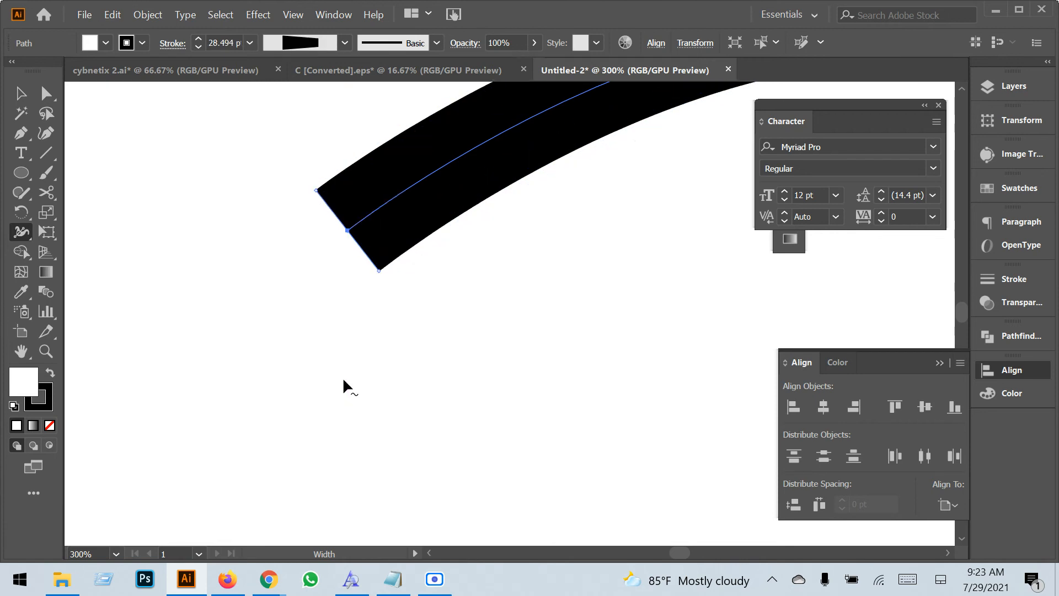
# Narrow the stroke at the path's right end to a sharp point with the Width tool.
pyautogui.hotkey('ctrl', '1')
pyautogui.moveTo(367, 406); pyautogui.dragTo(292, 388)
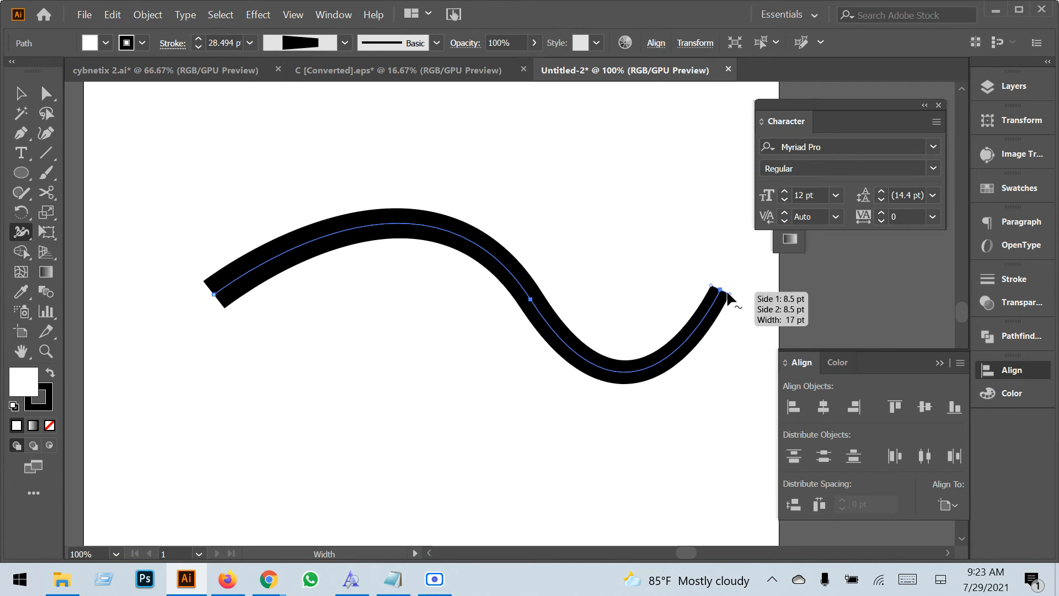
pyautogui.moveTo(728, 295); pyautogui.dragTo(720, 290)
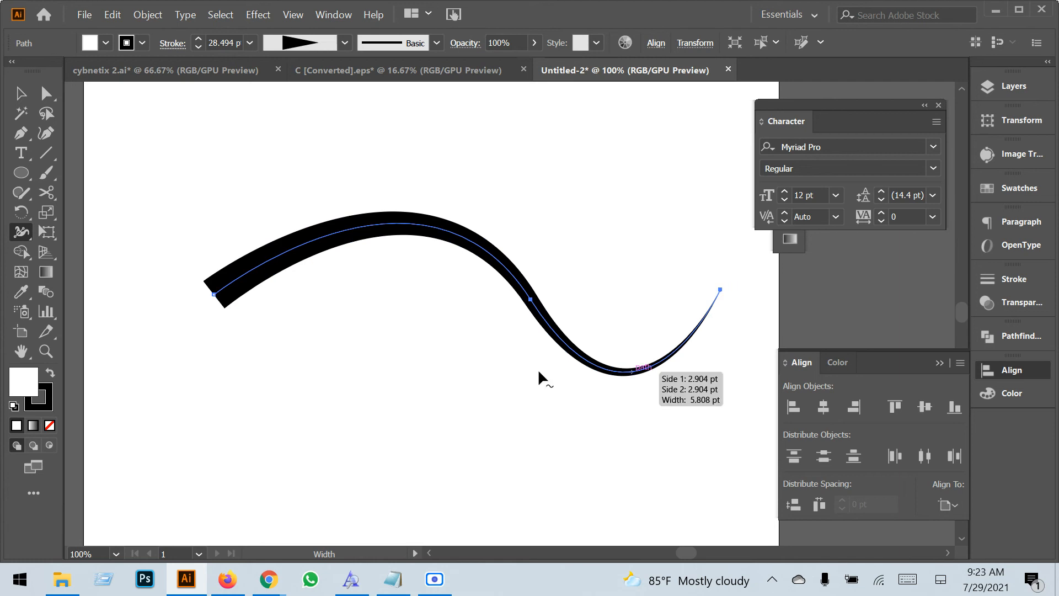
# Move the tapered path down to the lower part of the artboard, leaving empty space above it.
pyautogui.click(22, 94)
pyautogui.click(419, 325)
pyautogui.moveTo(388, 219); pyautogui.dragTo(380, 188)
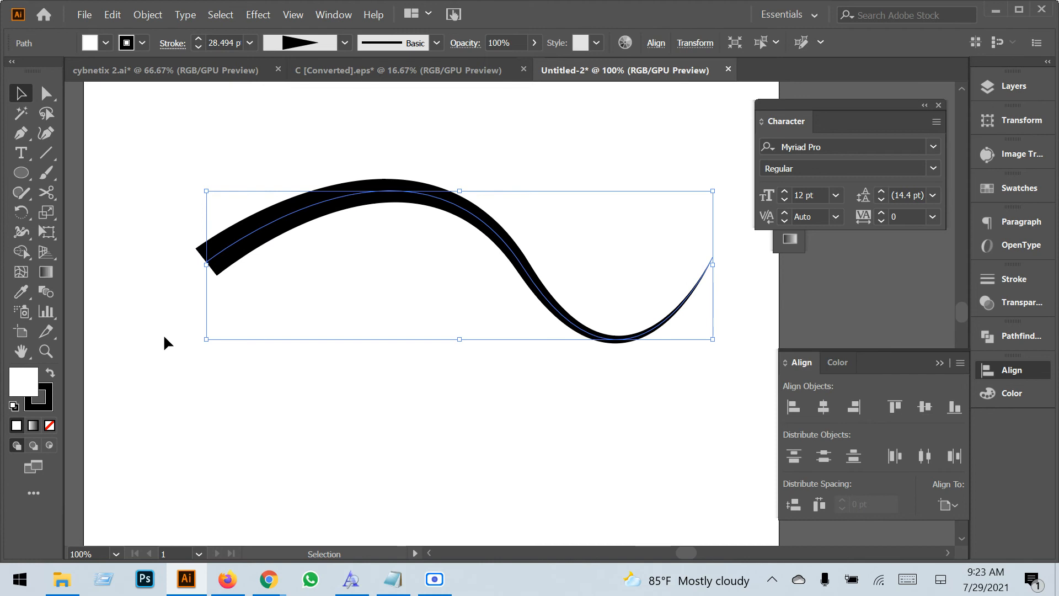
pyautogui.hotkey('ctrl', 'z')
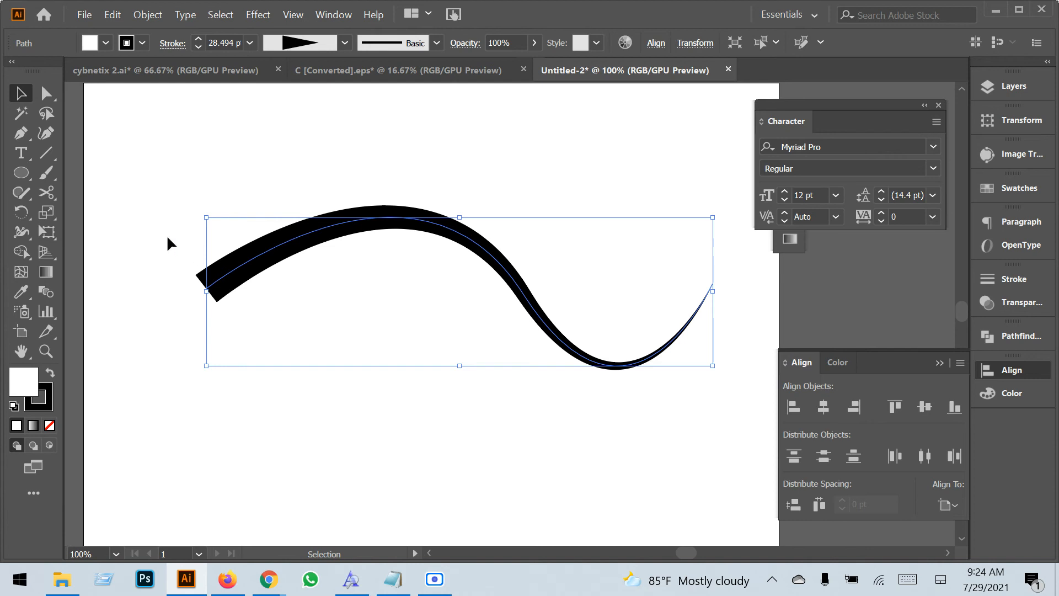
pyautogui.moveTo(331, 230); pyautogui.dragTo(331, 328)
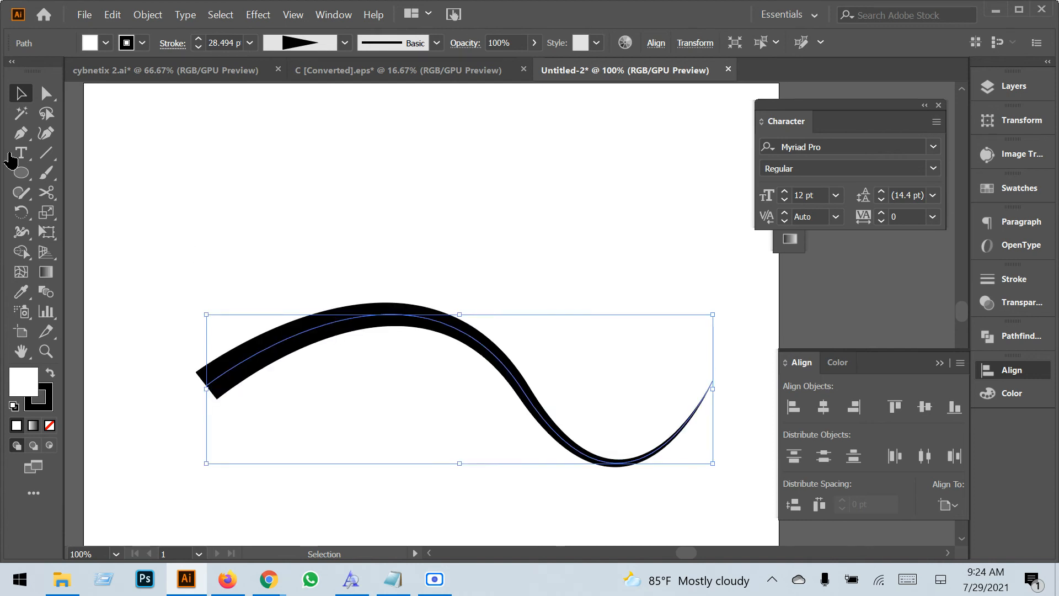
# Draw a second open wavy path above the tapered one with the Pen tool.
pyautogui.click(21, 133)
pyautogui.click(199, 198)
pyautogui.moveTo(418, 176); pyautogui.dragTo(546, 270)
pyautogui.click(624, 161)
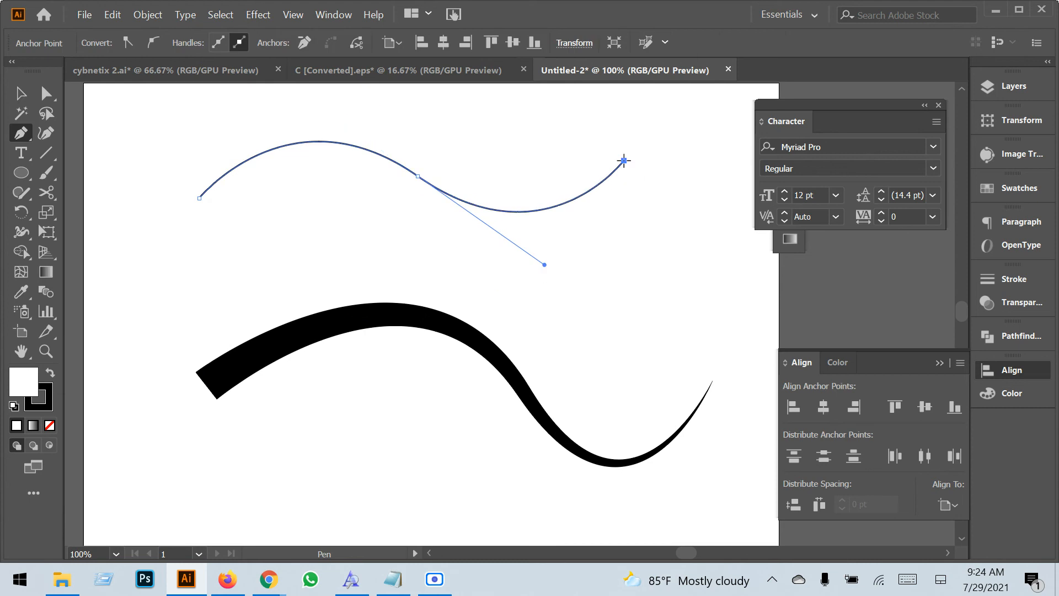
pyautogui.press('v')
# Give the upper path a 12 pt stroke and apply the triangular width profile that tapers to a point on the right.
pyautogui.moveTo(382, 226); pyautogui.dragTo(243, 135)
pyautogui.click(239, 43)
pyautogui.write('7')
pyautogui.press('Return')
pyautogui.press('Up')
pyautogui.press('Up')
pyautogui.press('Up')
pyautogui.press('Up')
pyautogui.press('Up')
pyautogui.click(309, 45)
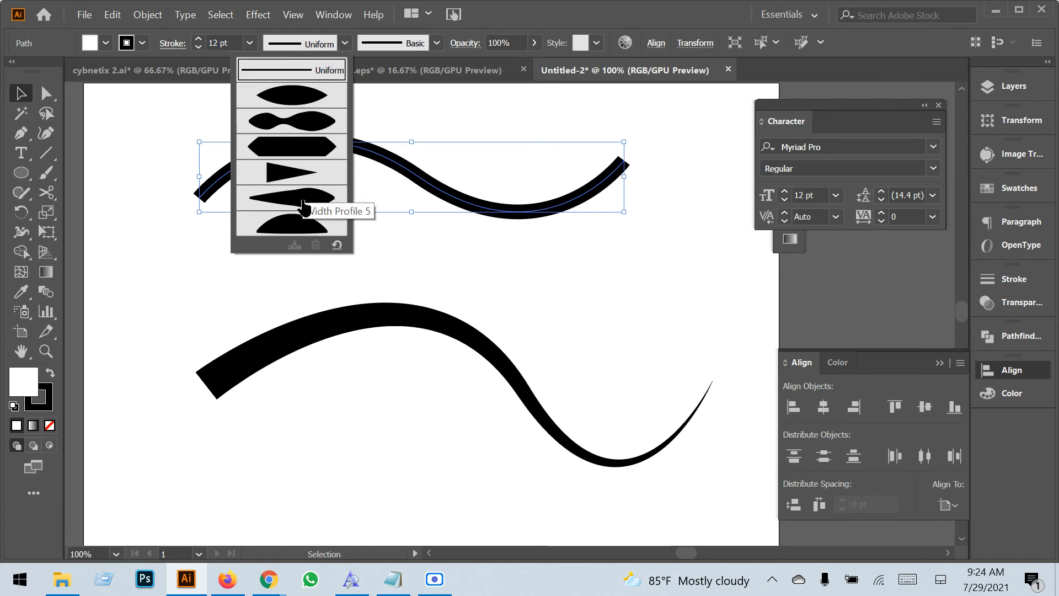
pyautogui.click(294, 184)
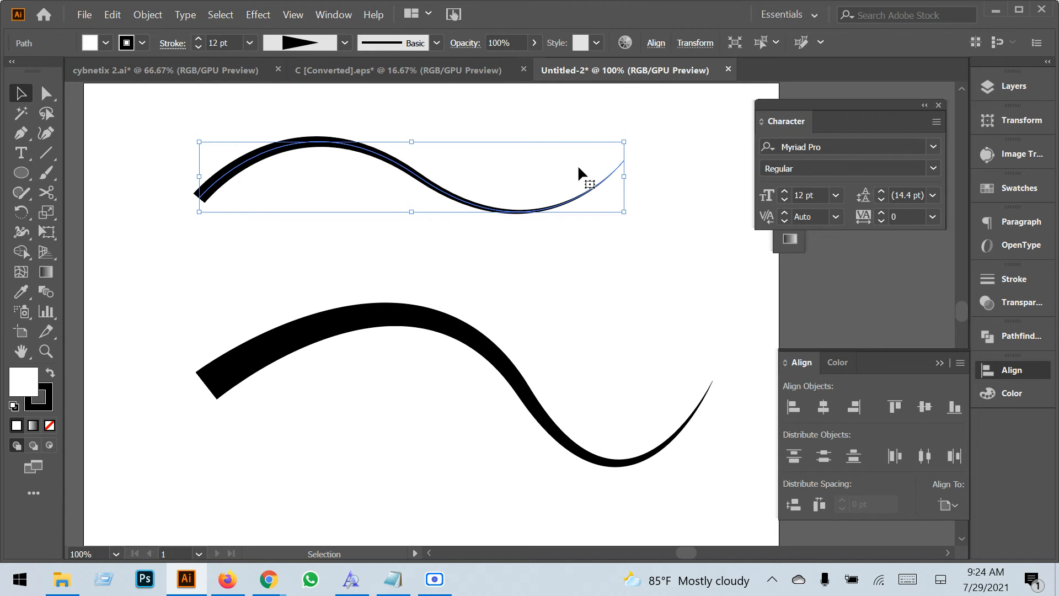
# Widen the pointed right ends of the lower and upper paths with the Width tool, making the upper one thicker.
pyautogui.moveTo(303, 400); pyautogui.dragTo(242, 339)
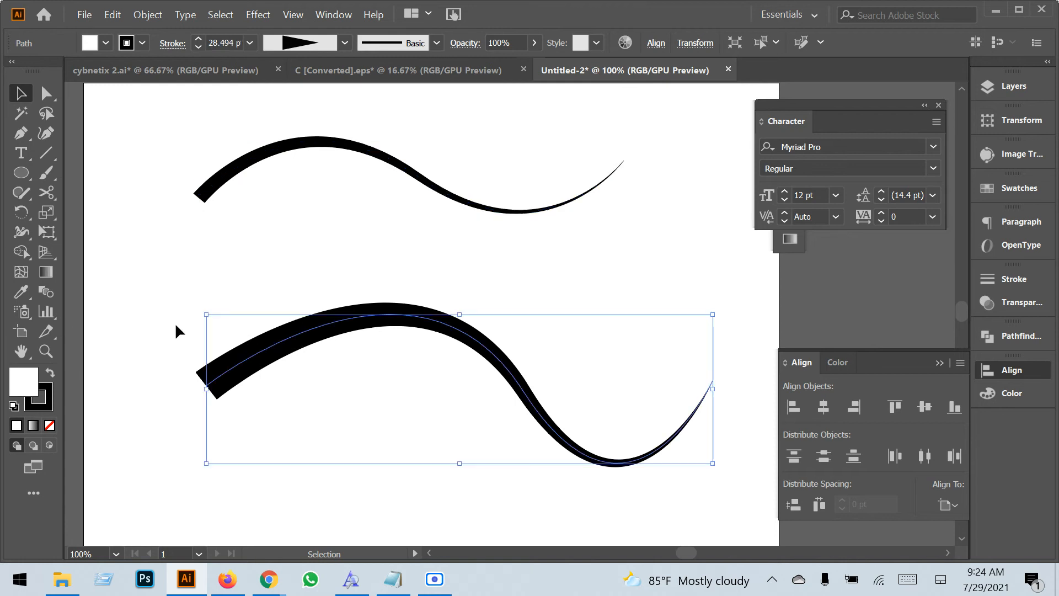
pyautogui.click(19, 236)
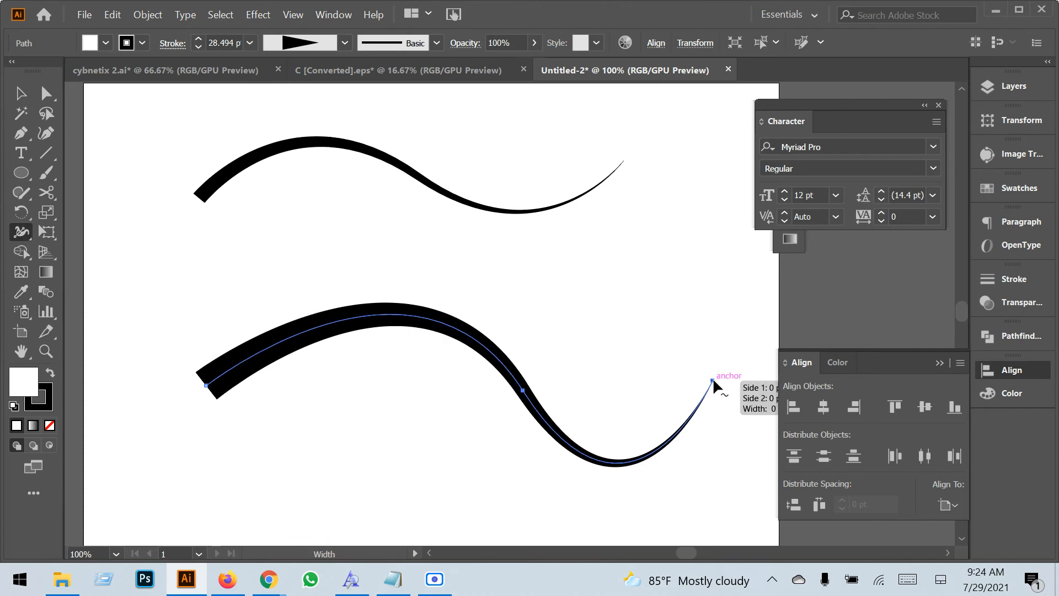
pyautogui.moveTo(713, 380); pyautogui.dragTo(719, 387)
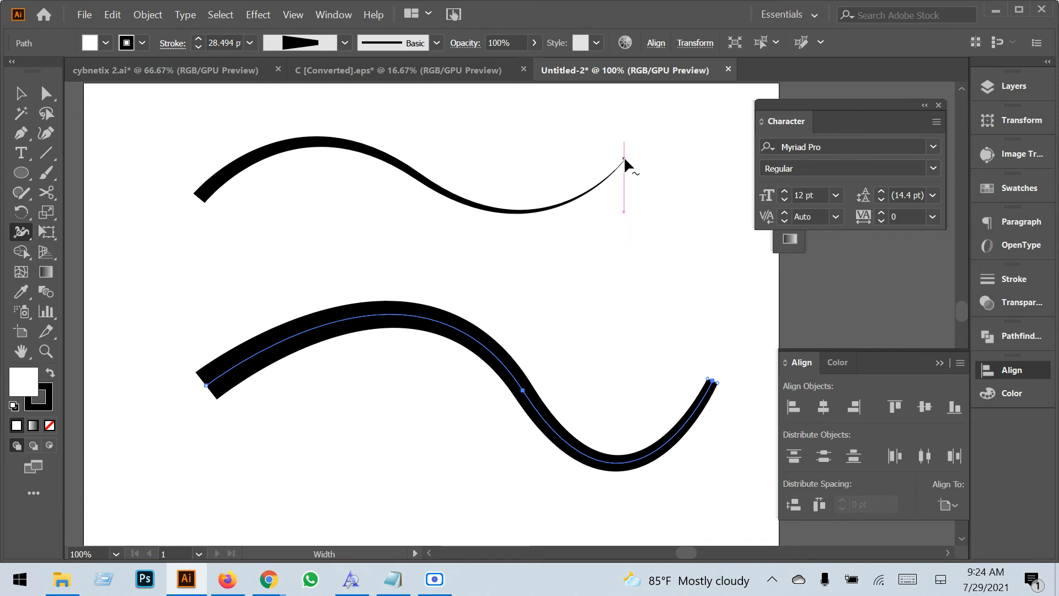
pyautogui.moveTo(623, 161); pyautogui.dragTo(633, 175)
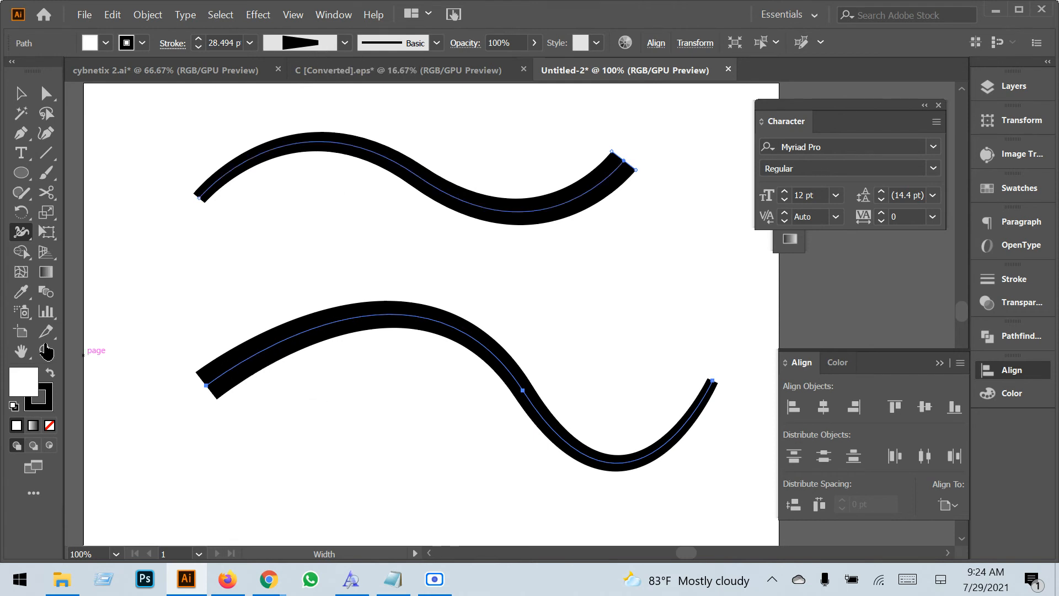
# Delete both wavy paths from the artboard.
pyautogui.click(20, 237)
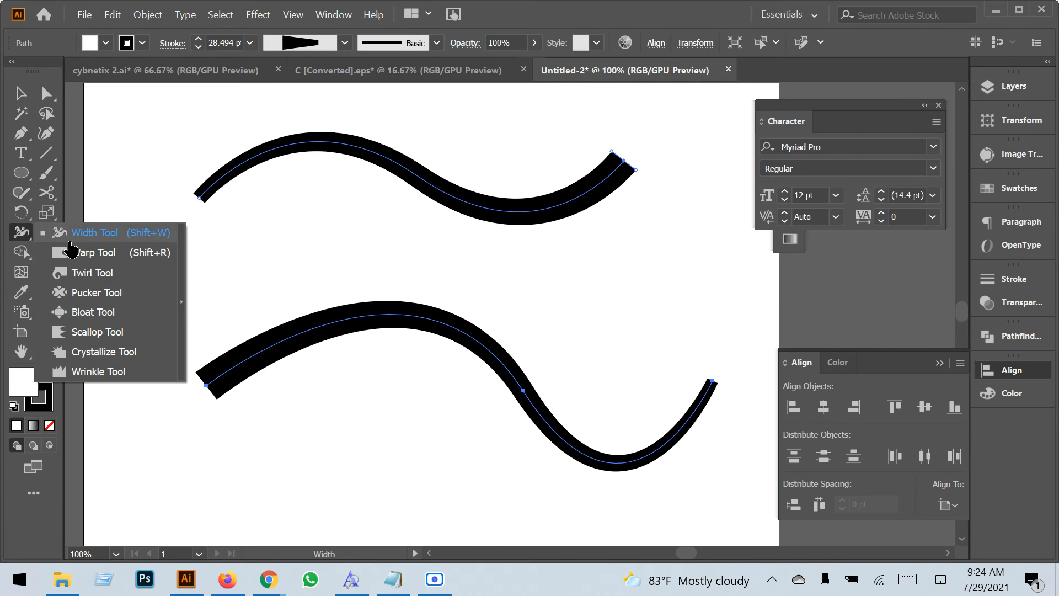
pyautogui.click(21, 93)
pyautogui.moveTo(142, 107); pyautogui.dragTo(371, 331)
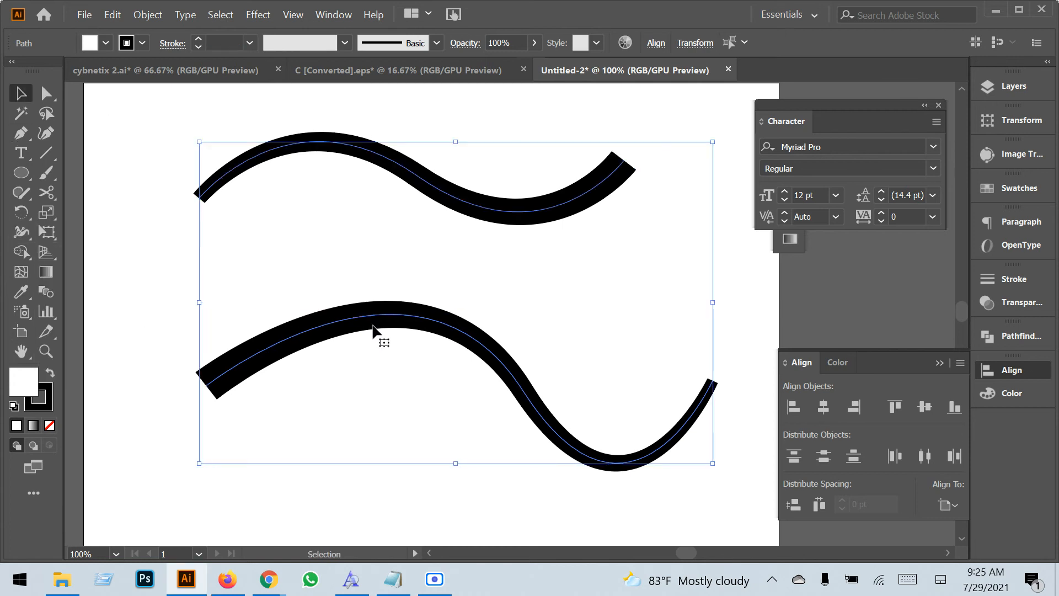
pyautogui.press('Delete')
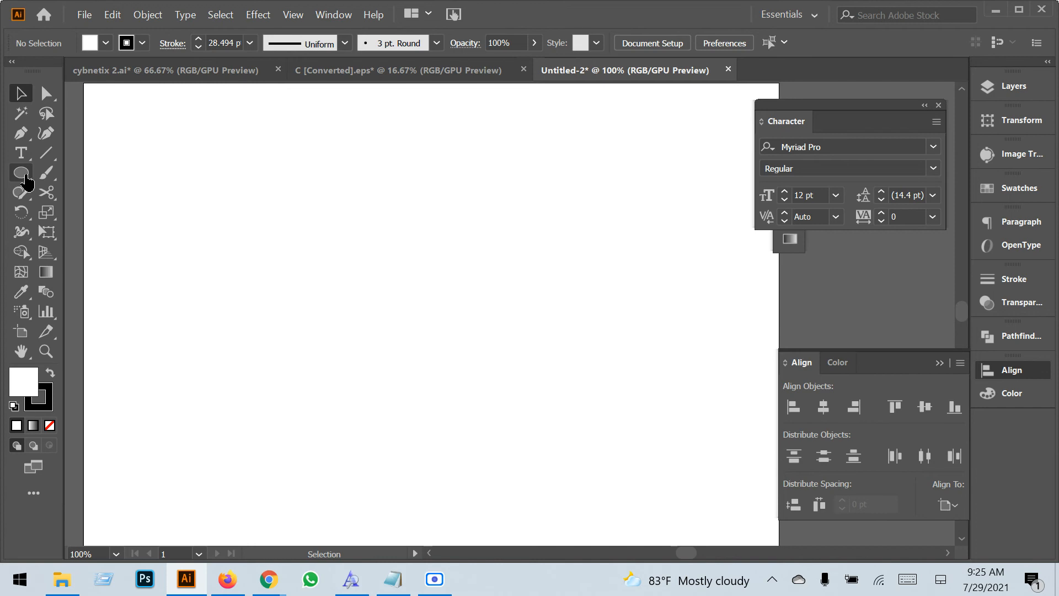
# Draw a large landscape rectangle in the middle of the artboard.
pyautogui.click(21, 233)
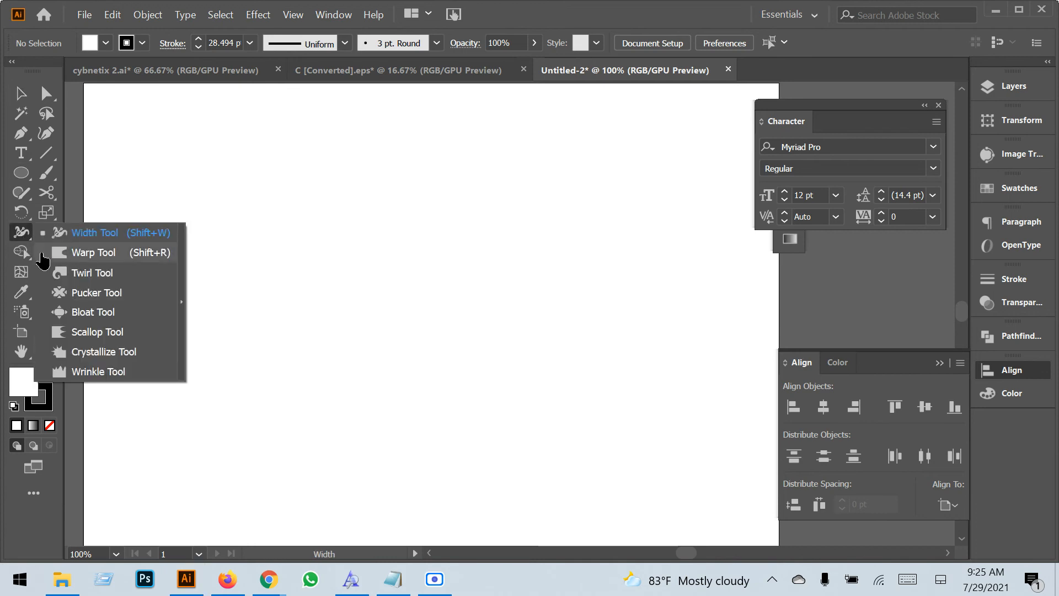
pyautogui.click(21, 174)
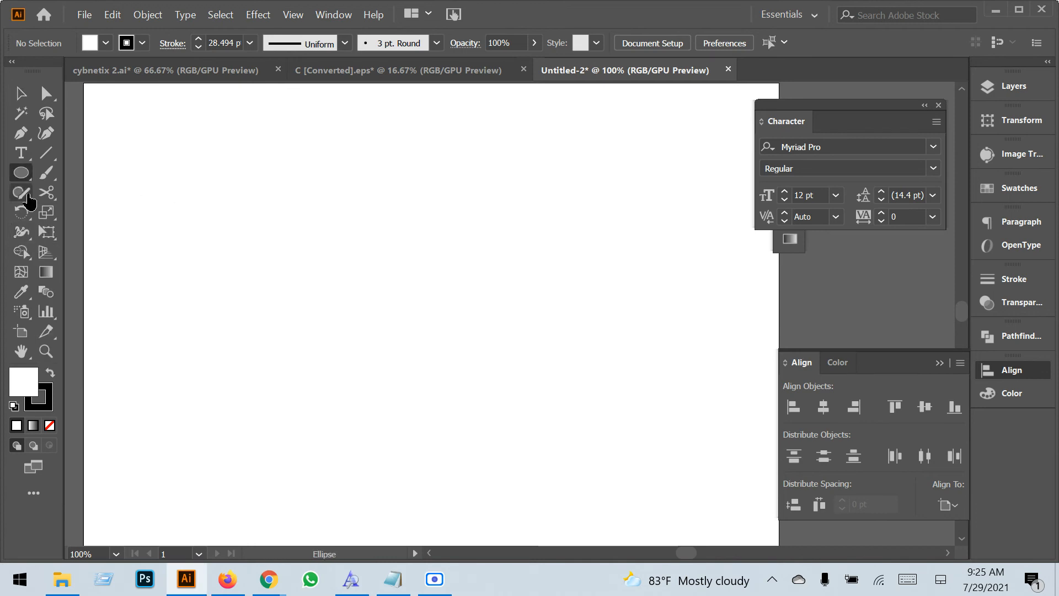
pyautogui.click(21, 173)
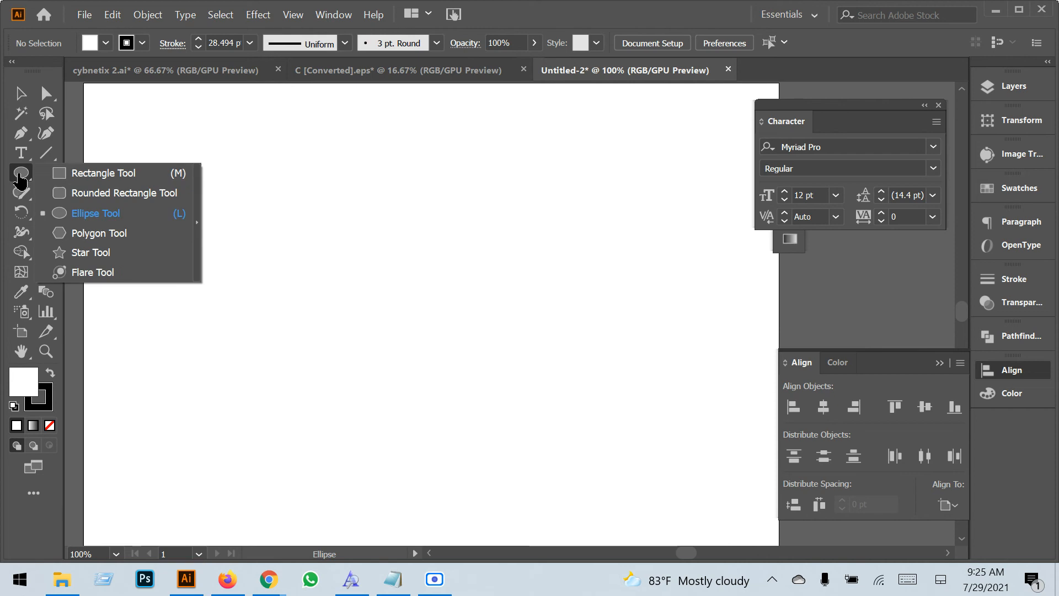
pyautogui.click(85, 173)
pyautogui.moveTo(312, 195)
pyautogui.mouseDown()
pyautogui.moveTo(425, 304)
pyautogui.moveTo(645, 355)
pyautogui.moveTo(675, 427)
pyautogui.mouseUp()
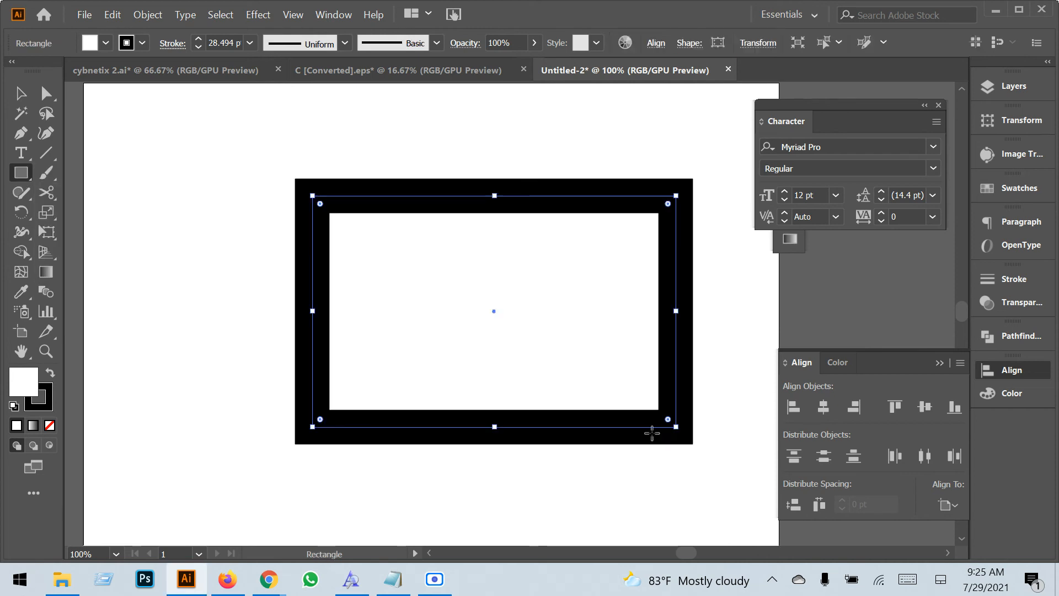
# Remove the rectangle's stroke and fill it with the teal swatch.
pyautogui.click(142, 42)
pyautogui.click(12, 71)
pyautogui.click(105, 43)
pyautogui.click(103, 88)
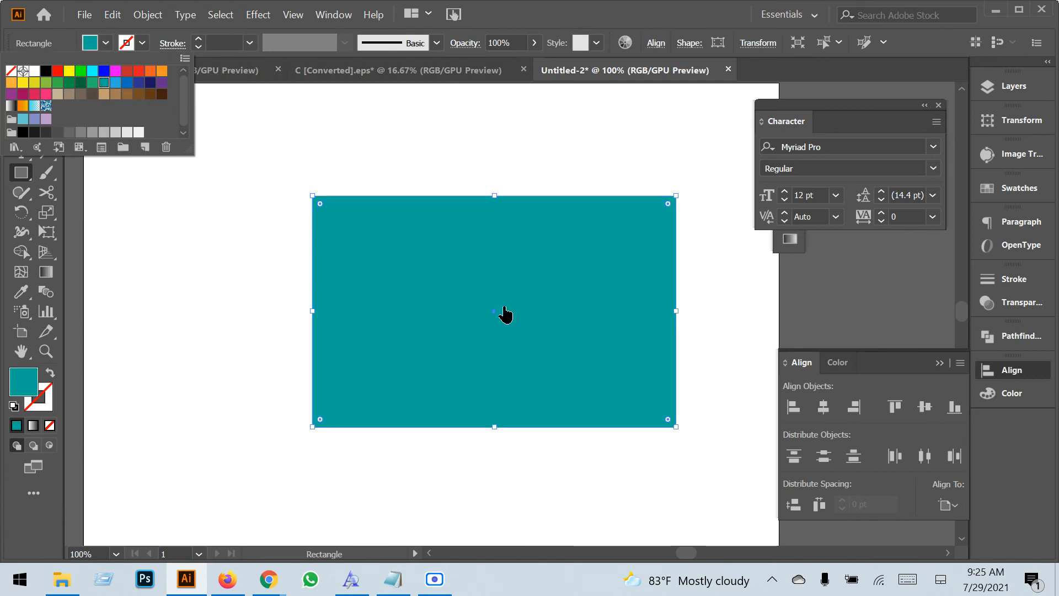
pyautogui.click(504, 312)
# Push the middle of the rectangle's left edge inward with the Warp tool to form a deep, narrow notch.
pyautogui.click(22, 235)
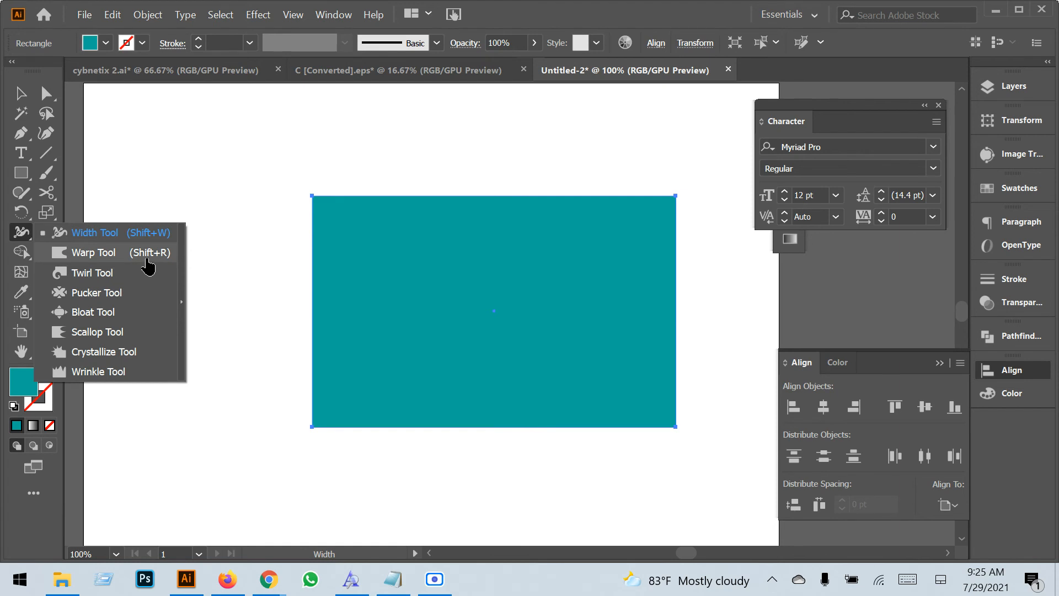
pyautogui.click(148, 253)
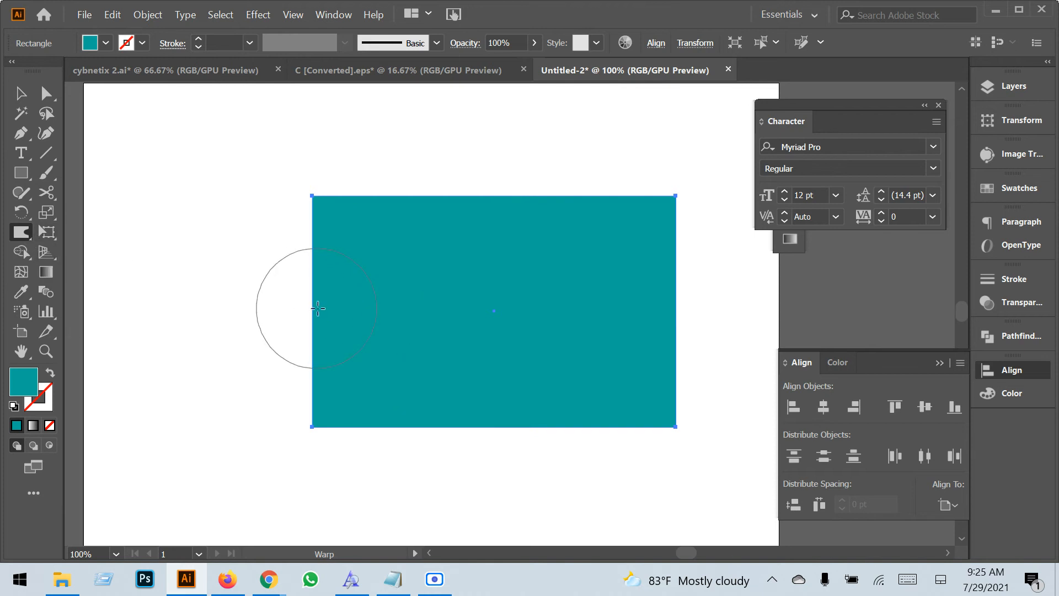
pyautogui.moveTo(316, 304)
pyautogui.mouseDown()
pyautogui.moveTo(449, 305)
pyautogui.moveTo(430, 305)
pyautogui.mouseUp()
pyautogui.moveTo(282, 303)
pyautogui.mouseDown()
pyautogui.moveTo(407, 300)
pyautogui.moveTo(365, 302)
pyautogui.mouseUp()
pyautogui.moveTo(462, 302)
pyautogui.mouseDown()
pyautogui.moveTo(402, 301)
pyautogui.moveTo(504, 301)
pyautogui.mouseUp()
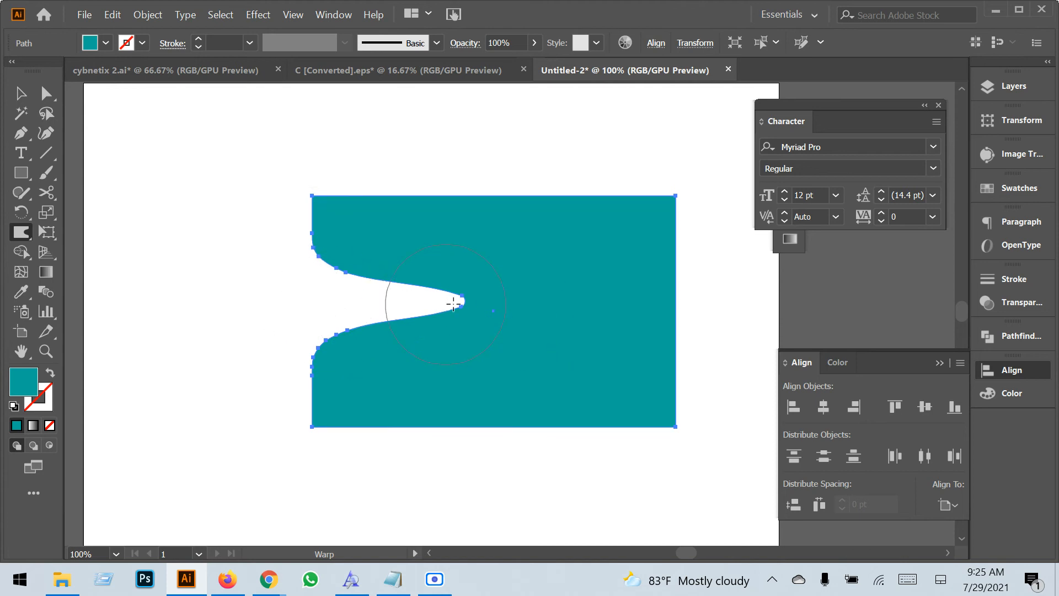
# Push the middles of the rectangle's right, top and bottom edges inward with the Warp tool to form an X-like shape, and deselect it.
pyautogui.moveTo(685, 296); pyautogui.dragTo(596, 301)
pyautogui.moveTo(690, 296); pyautogui.dragTo(516, 301)
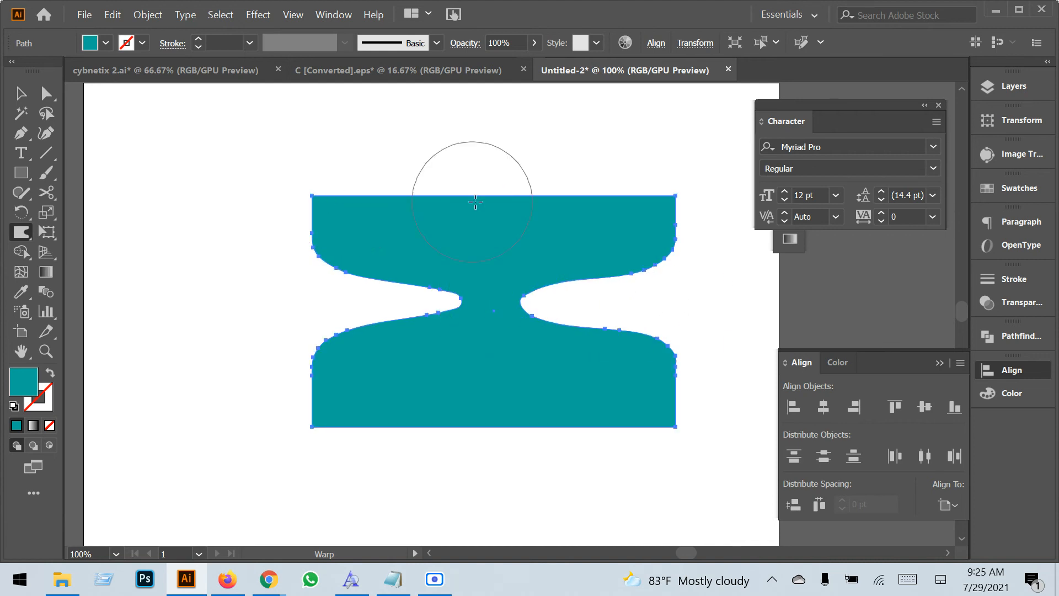
pyautogui.moveTo(493, 196); pyautogui.dragTo(494, 383)
pyautogui.moveTo(492, 425); pyautogui.dragTo(491, 323)
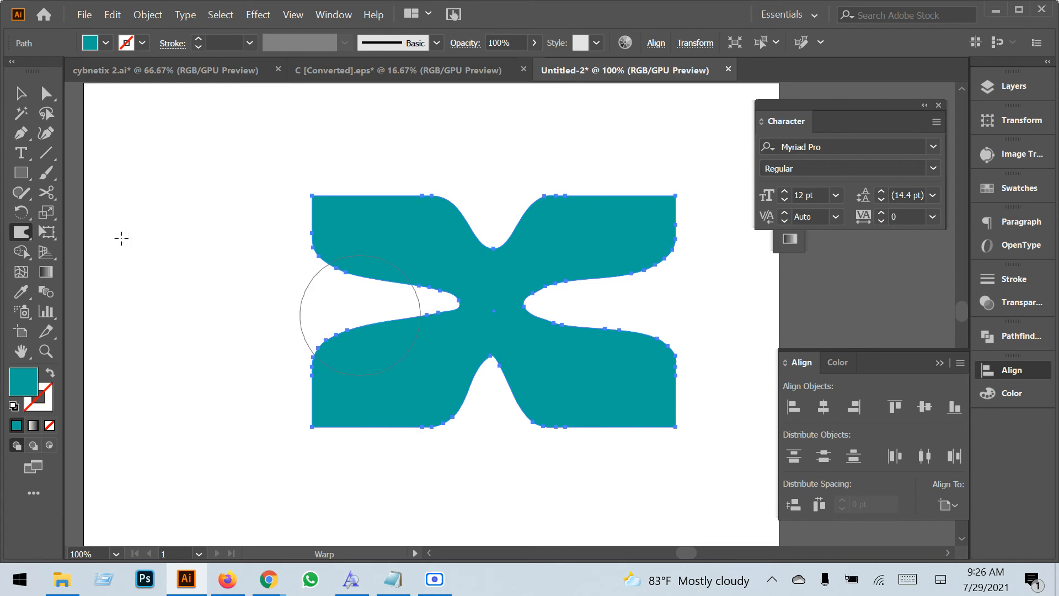
pyautogui.click(21, 93)
pyautogui.click(193, 166)
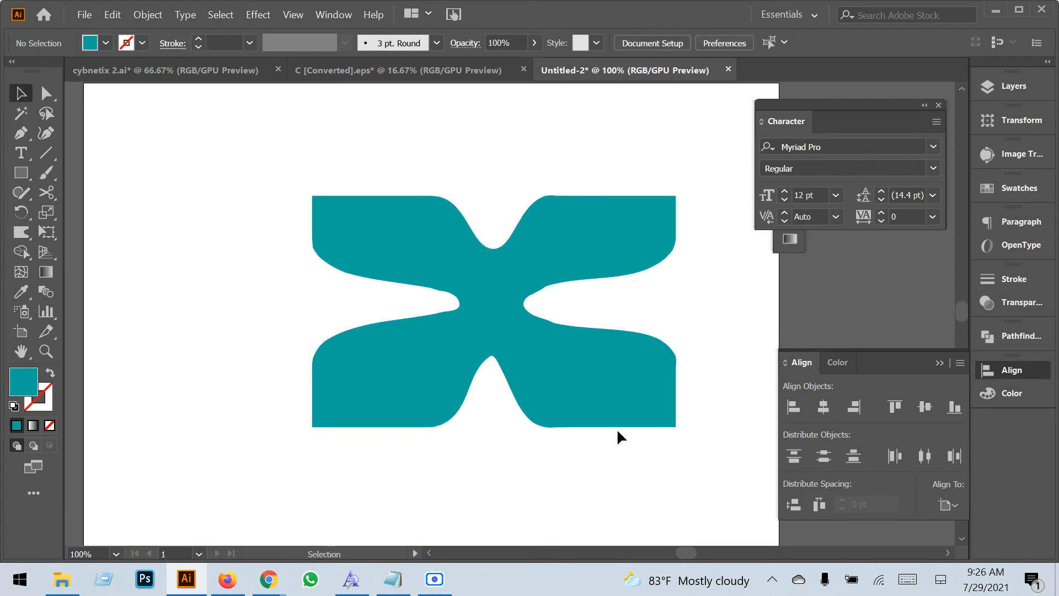
# Delete the warped shape and draw a new landscape teal rectangle in the middle of the artboard.
pyautogui.click(21, 233)
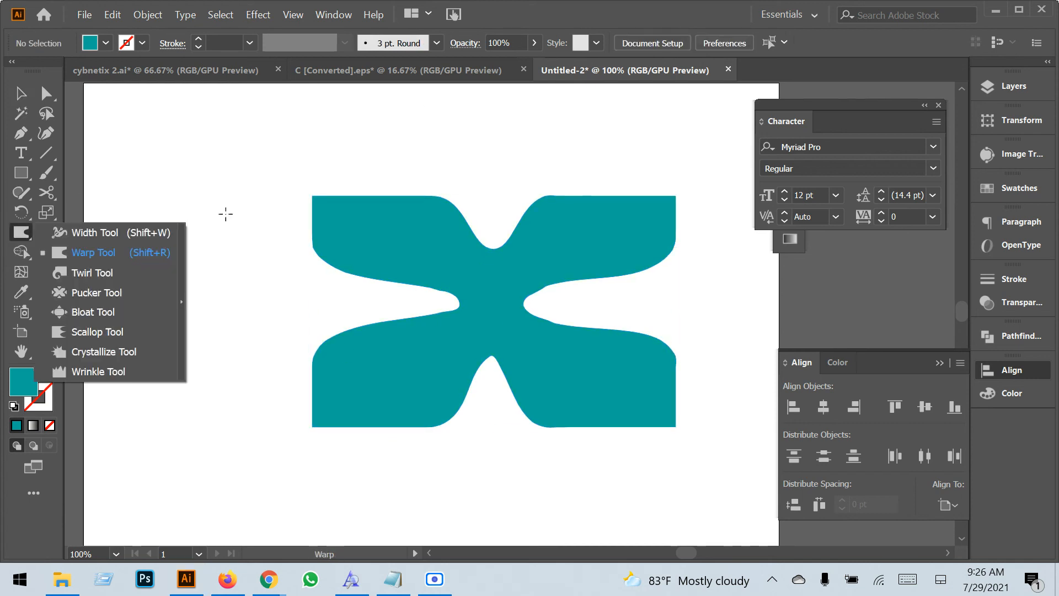
pyautogui.click(21, 93)
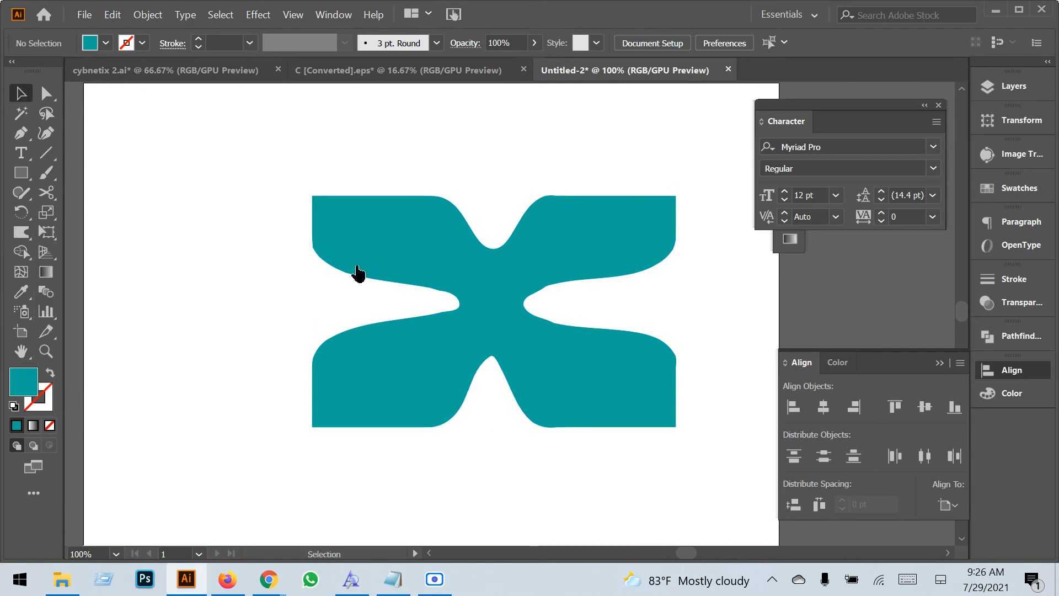
pyautogui.click(421, 280)
pyautogui.press('Delete')
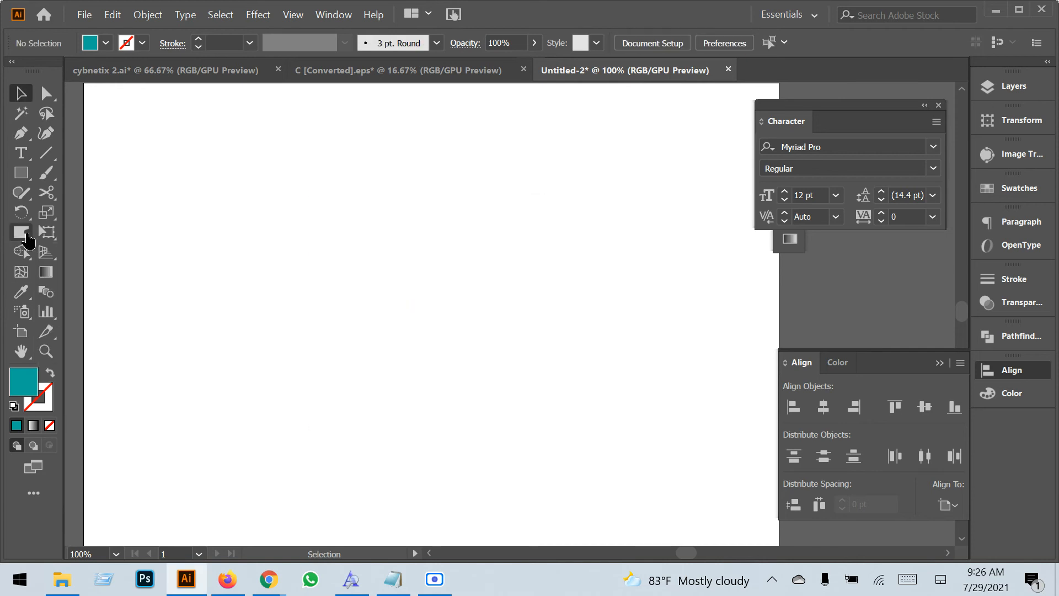
pyautogui.click(21, 174)
pyautogui.moveTo(298, 216); pyautogui.dragTo(623, 412)
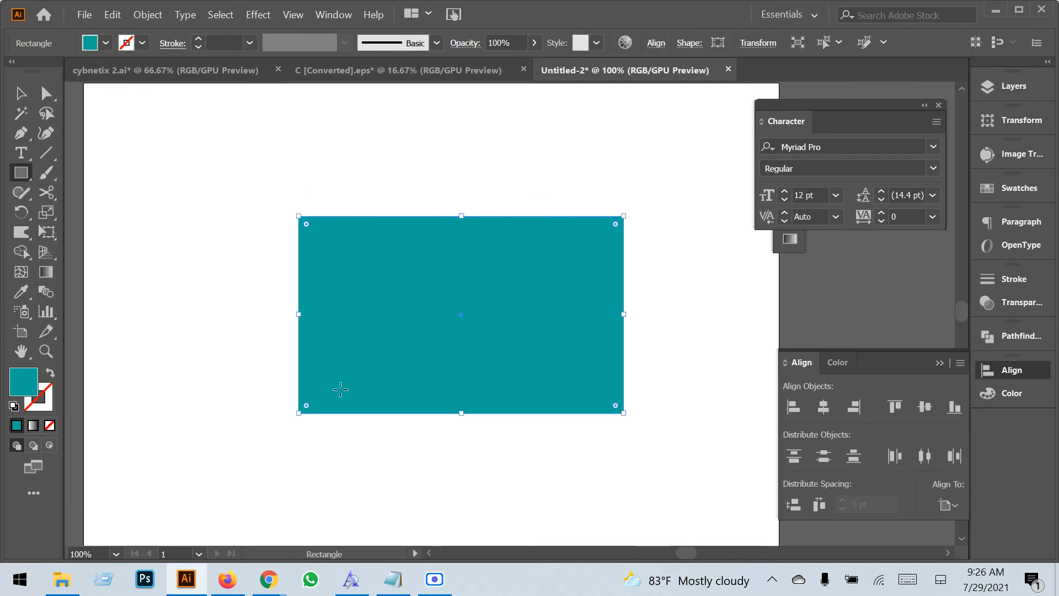
# Twist the rectangle's upper-left corner into a tight multi-turn spiral with the Twirl tool, and deselect the shape.
pyautogui.click(19, 241)
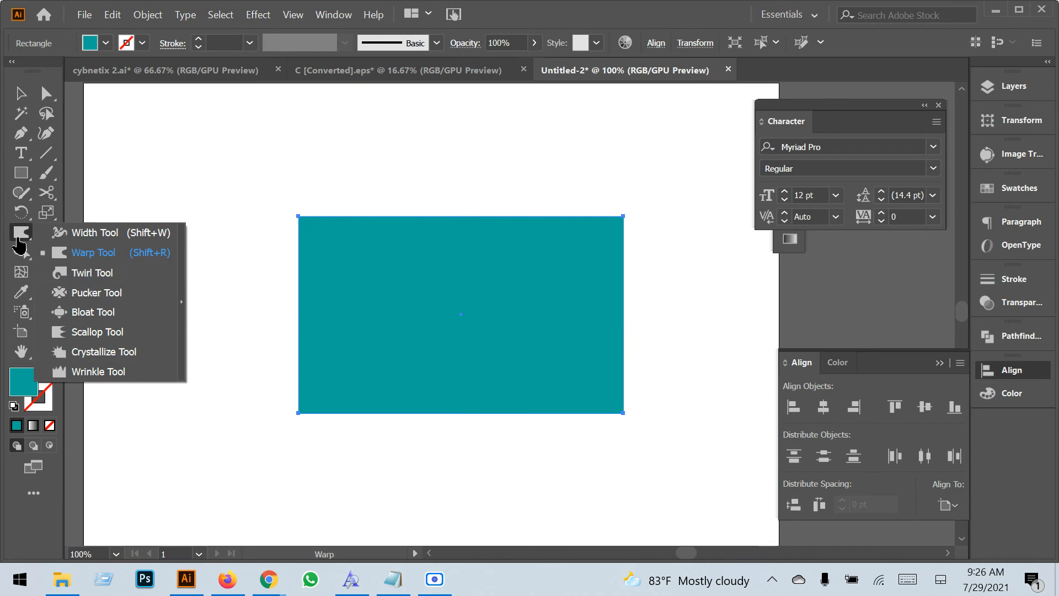
pyautogui.click(92, 273)
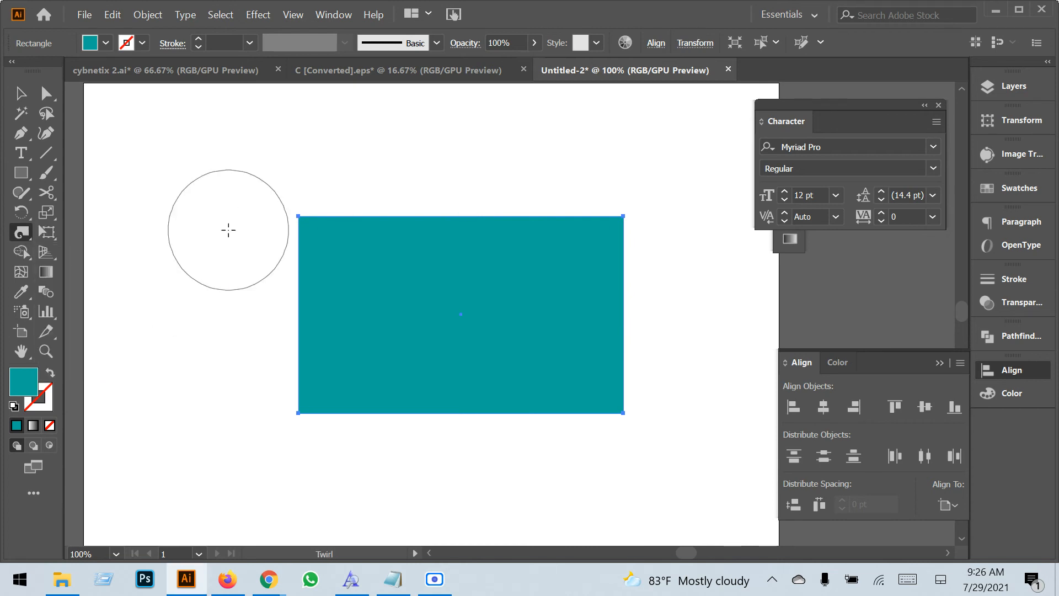
pyautogui.click(21, 237)
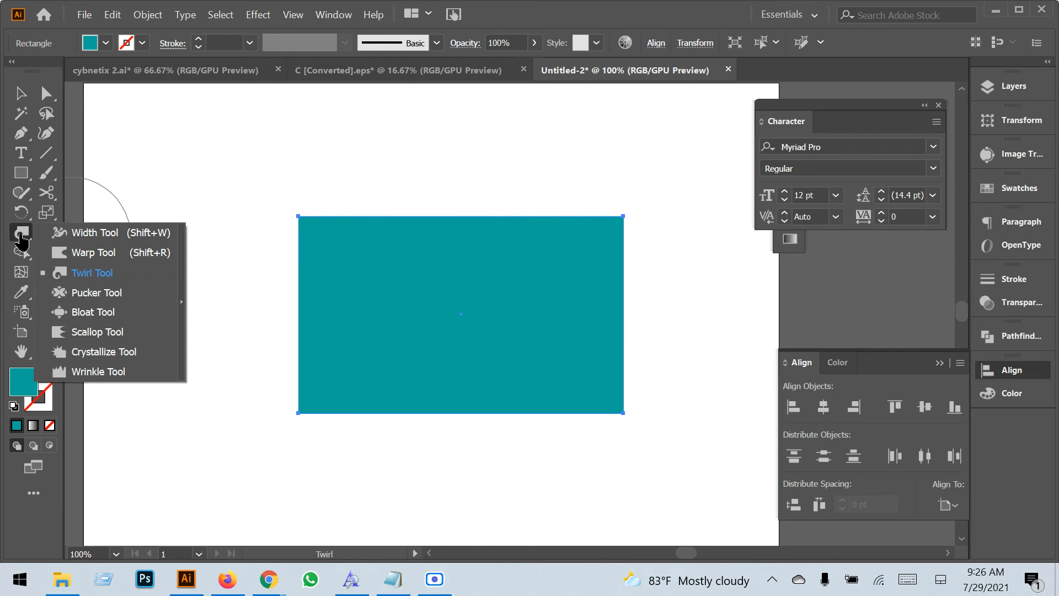
pyautogui.click(62, 273)
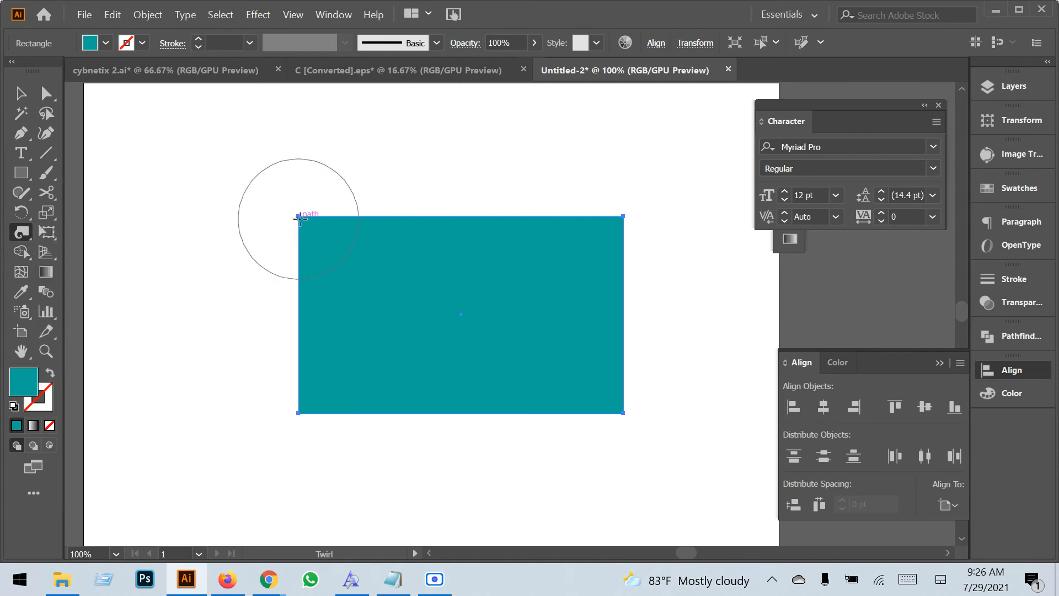
pyautogui.moveTo(299, 219); pyautogui.dragTo(300, 219)
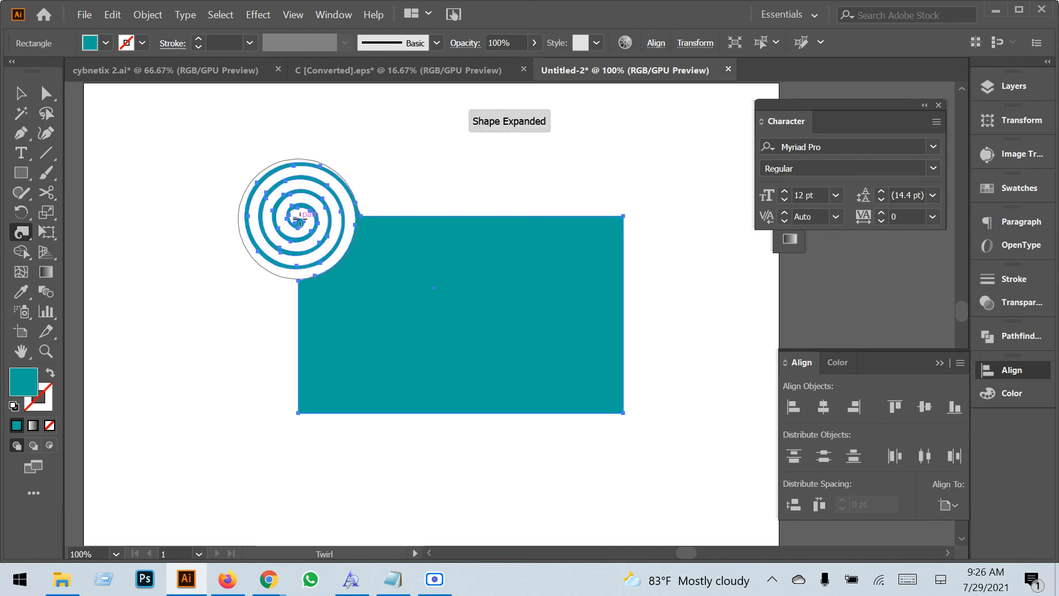
pyautogui.click(21, 93)
pyautogui.click(221, 223)
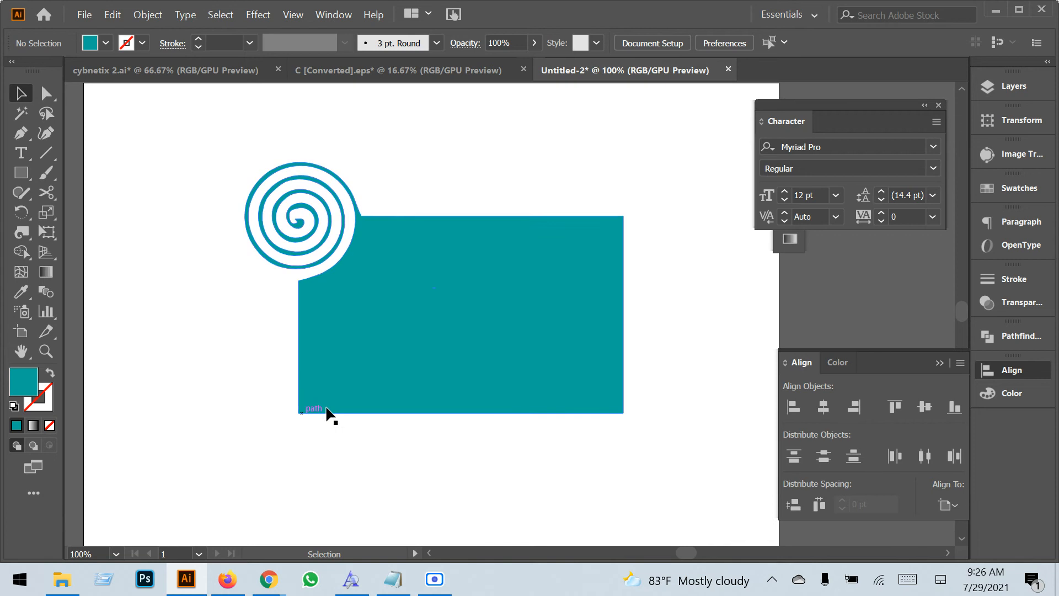
# Twirl the rectangle's lower-left, upper-right and lower-right corners into spirals as well.
pyautogui.click(23, 233)
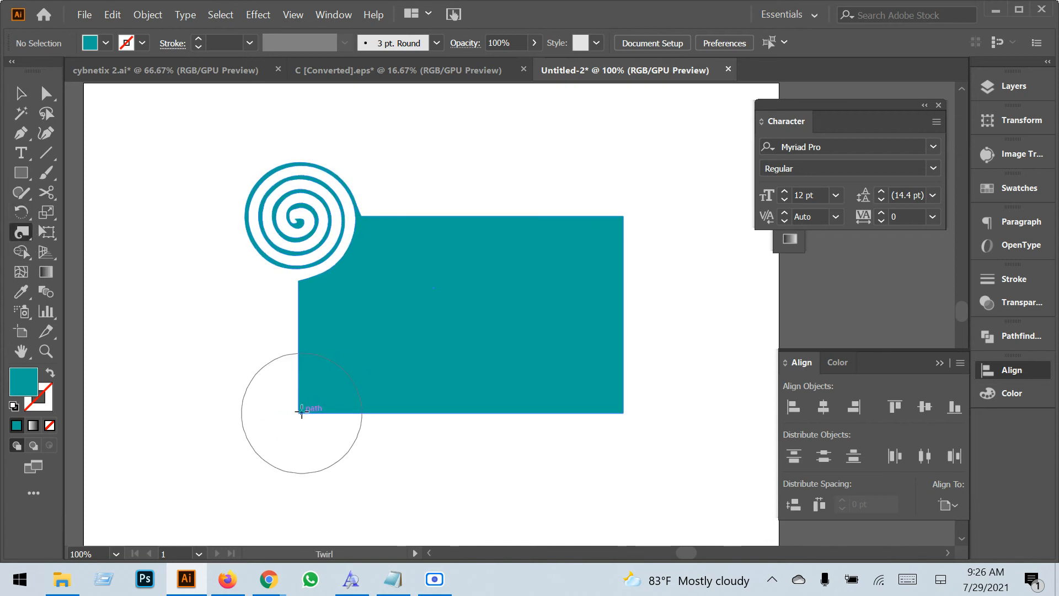
pyautogui.moveTo(298, 412); pyautogui.dragTo(298, 412)
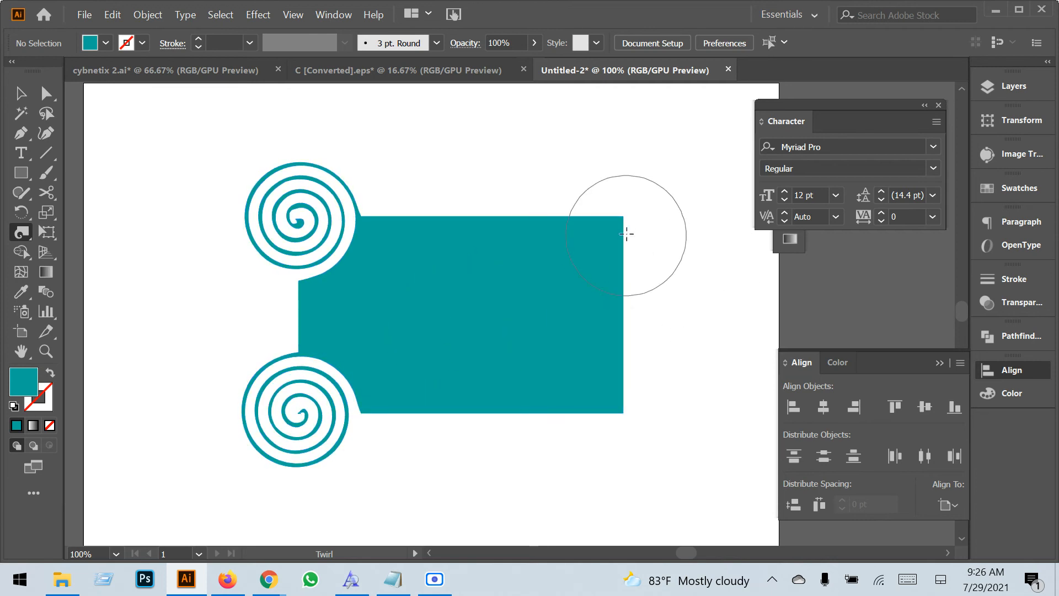
pyautogui.moveTo(624, 216); pyautogui.dragTo(624, 216)
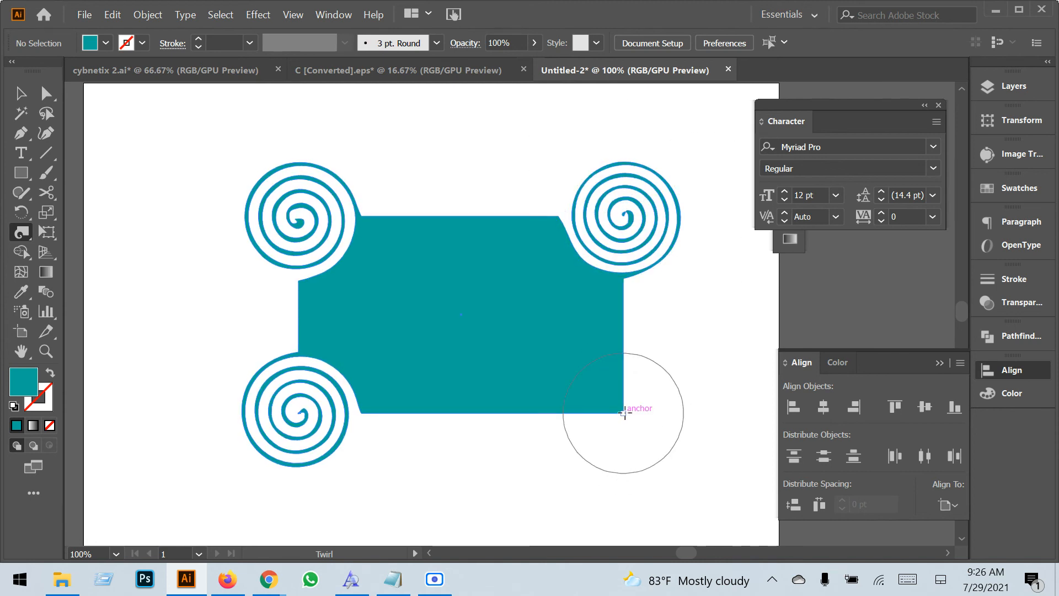
pyautogui.moveTo(622, 411); pyautogui.dragTo(622, 412)
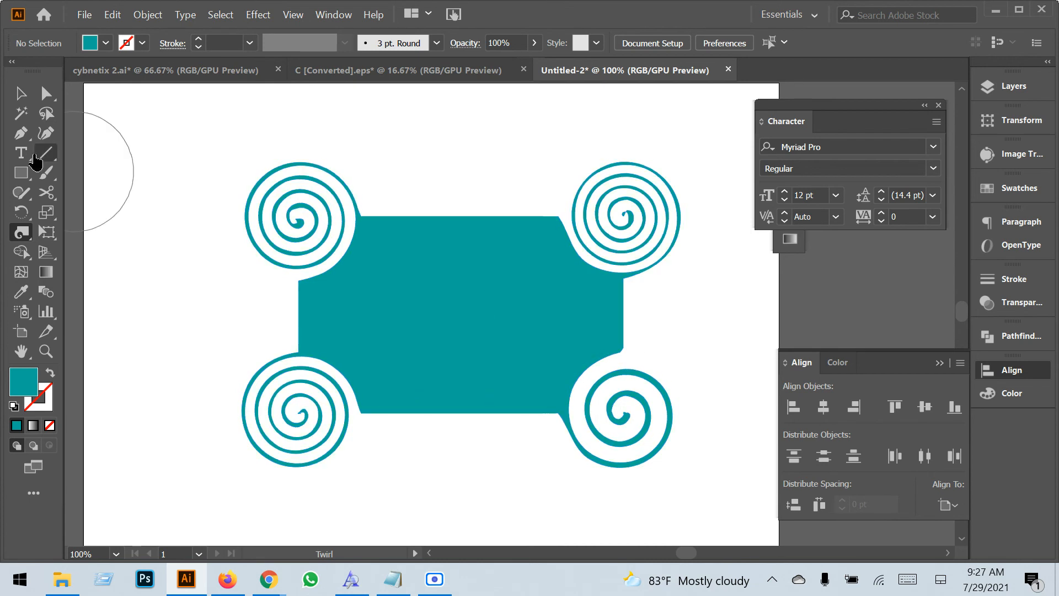
# Draw a short diagonal line across the outer band of the lower-left spiral, near where it meets the rectangle's left edge.
pyautogui.click(21, 93)
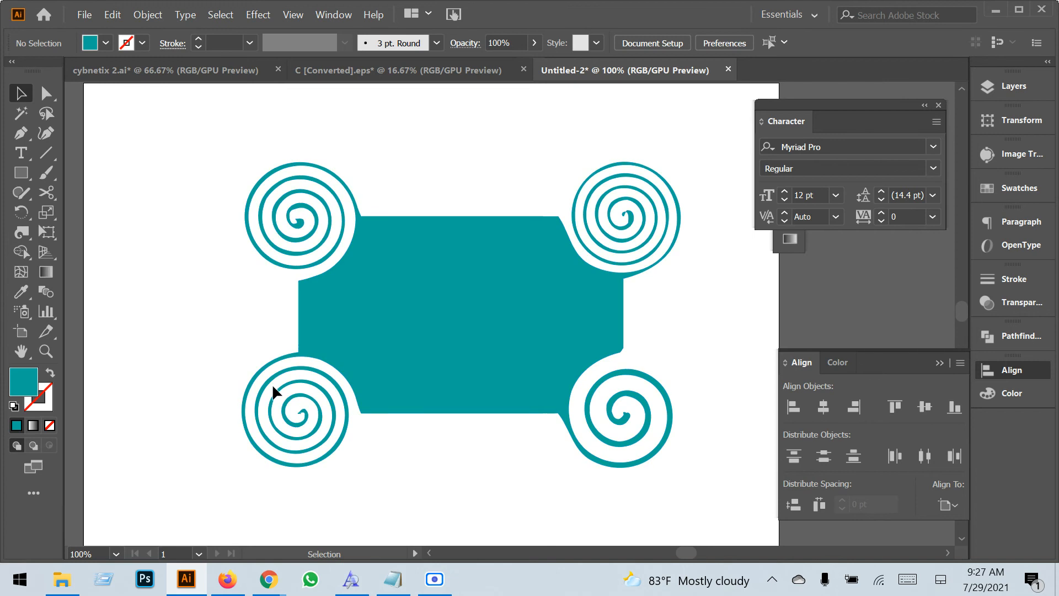
pyautogui.scroll(4, 254, 379)
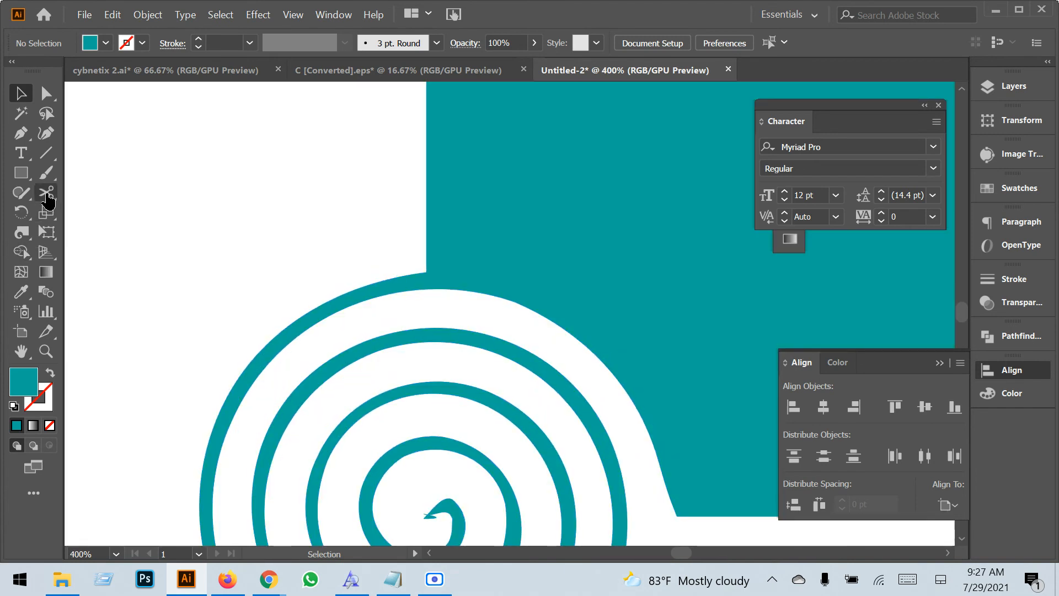
pyautogui.click(46, 153)
pyautogui.moveTo(378, 232); pyautogui.dragTo(428, 321)
pyautogui.click(21, 93)
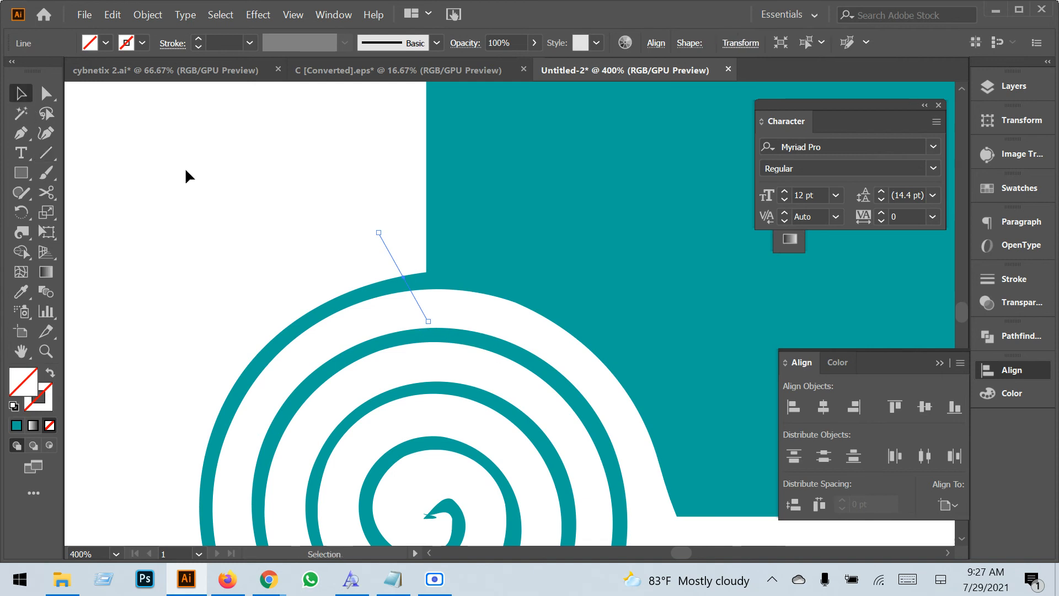
# Divide the twirled shape along the diagonal line with Pathfinder Divide and ungroup the resulting pieces.
pyautogui.moveTo(309, 203); pyautogui.dragTo(466, 337)
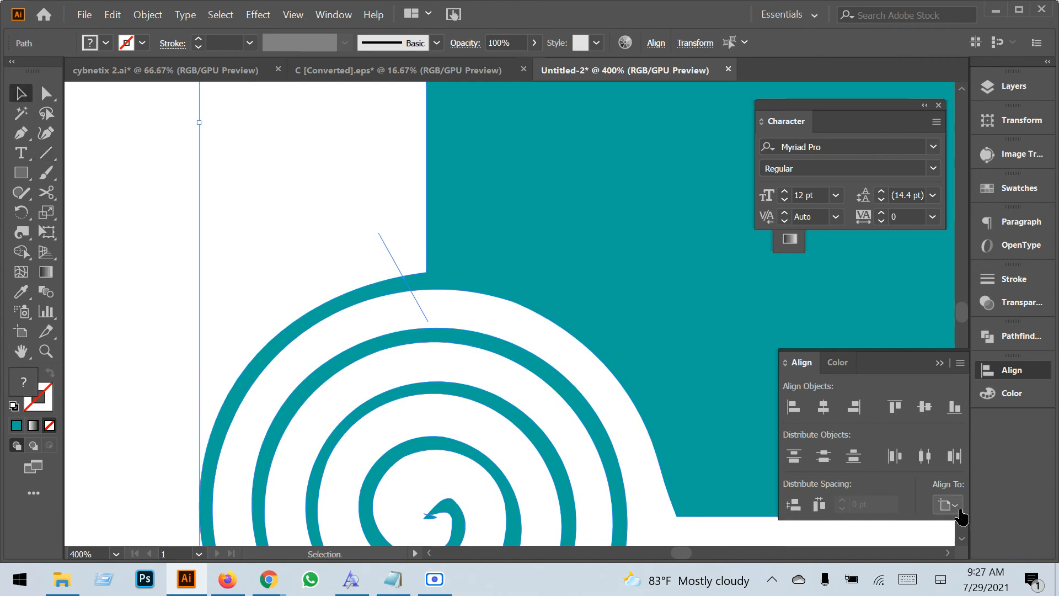
pyautogui.click(1012, 338)
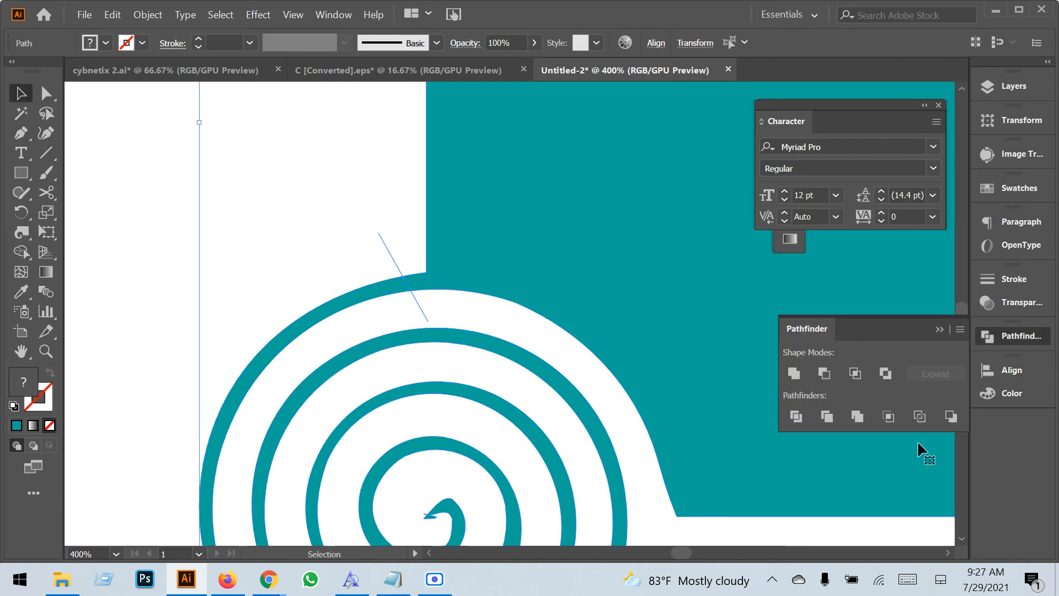
pyautogui.click(795, 418)
pyautogui.rightClick(478, 371)
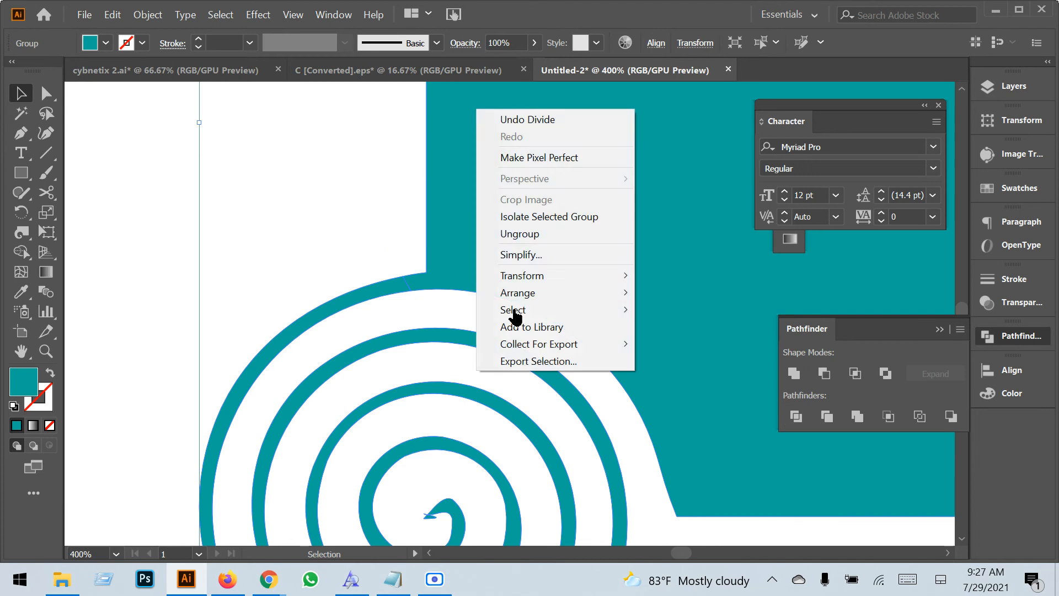
pyautogui.click(515, 237)
# Move the detached lower-left spiral down and to the right, away from the rest of the shape.
pyautogui.click(222, 199)
pyautogui.scroll(-2, 348, 232)
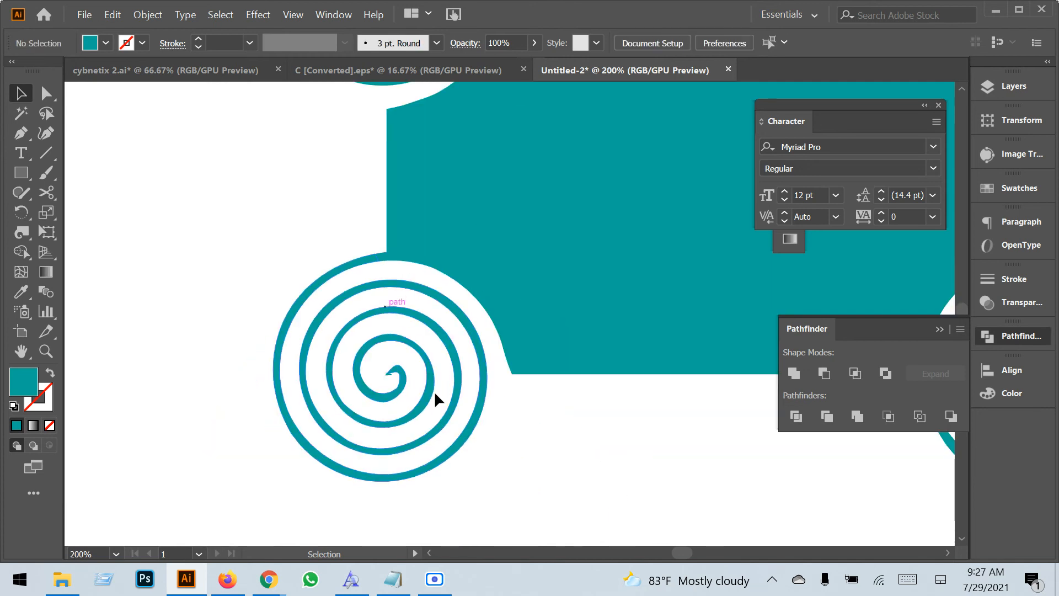
pyautogui.moveTo(398, 390); pyautogui.dragTo(445, 472)
pyautogui.scroll(-3, 445, 472)
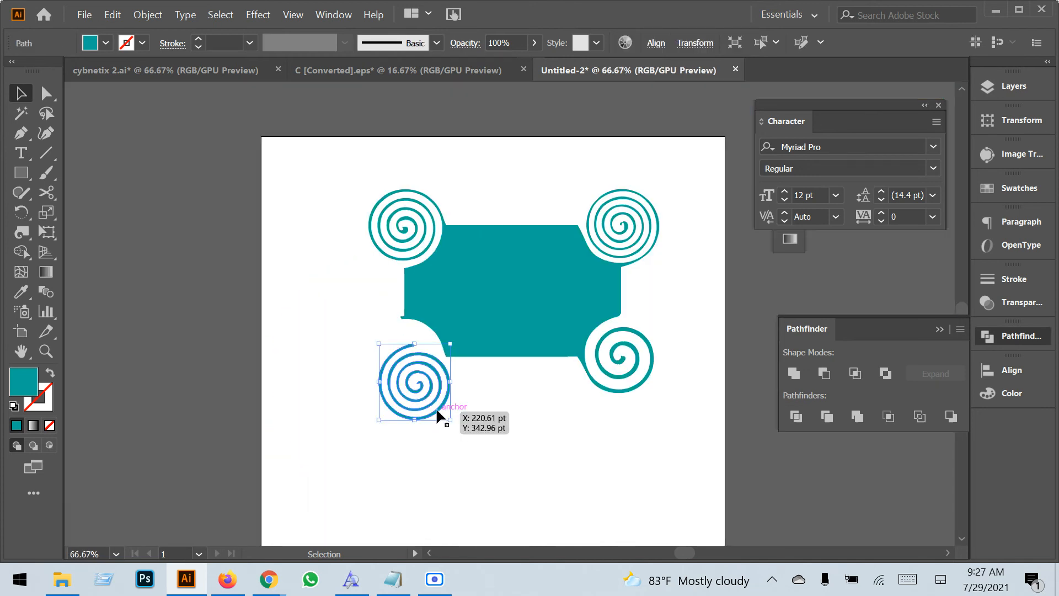
# Delete the twirled shape and the detached spiral from the artboard.
pyautogui.moveTo(615, 485); pyautogui.dragTo(400, 238)
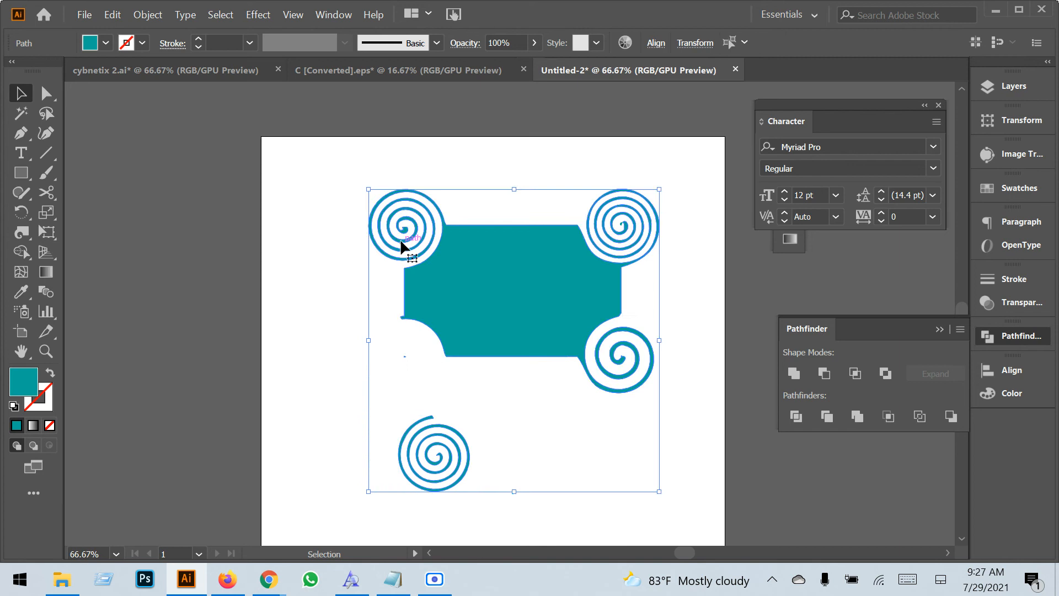
pyautogui.press('Delete')
pyautogui.click(21, 232)
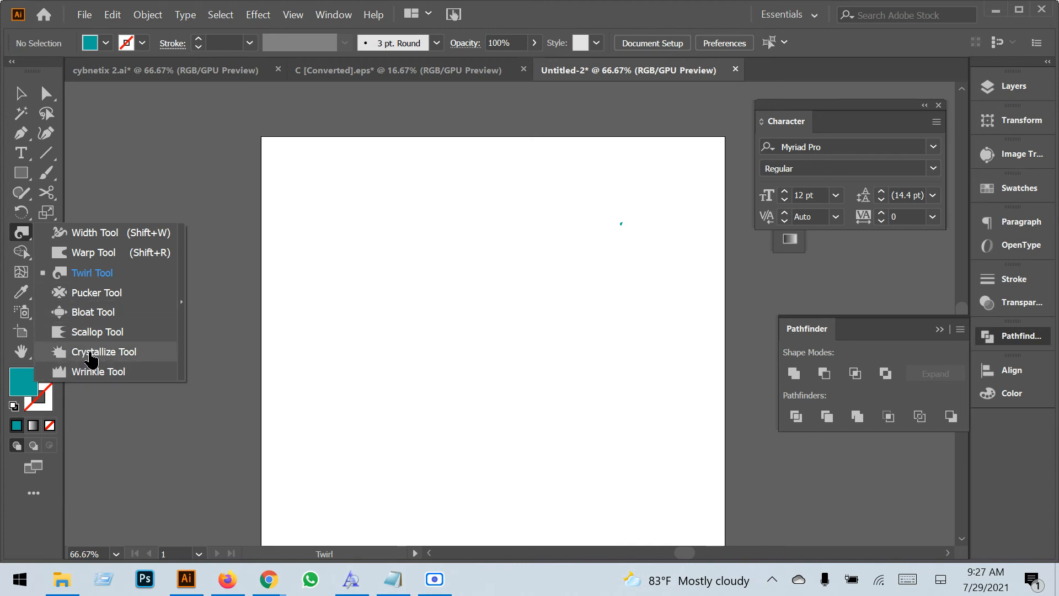
pyautogui.click(20, 232)
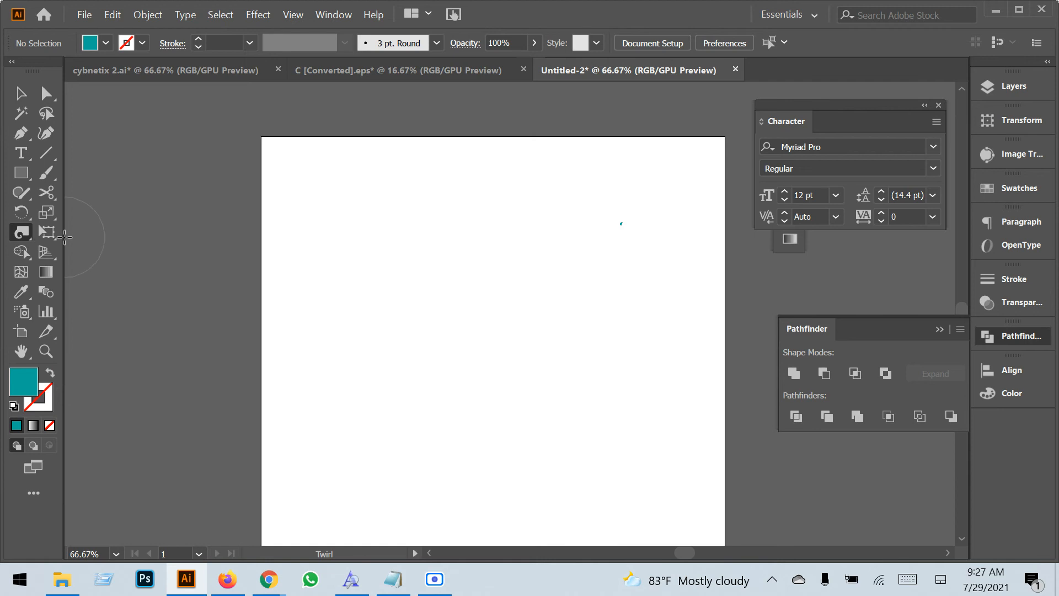
pyautogui.click(44, 241)
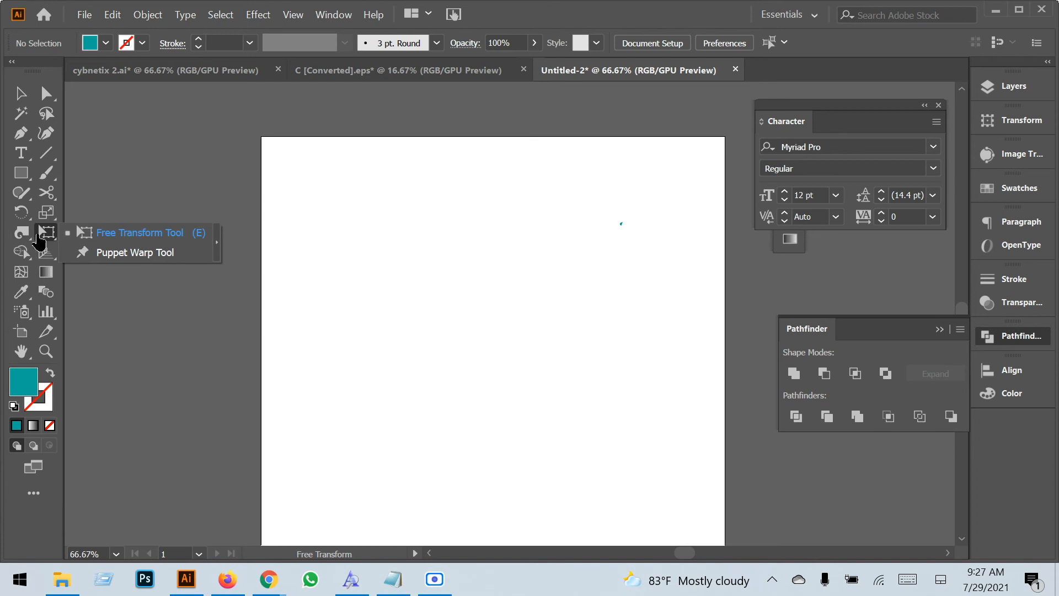
pyautogui.click(49, 236)
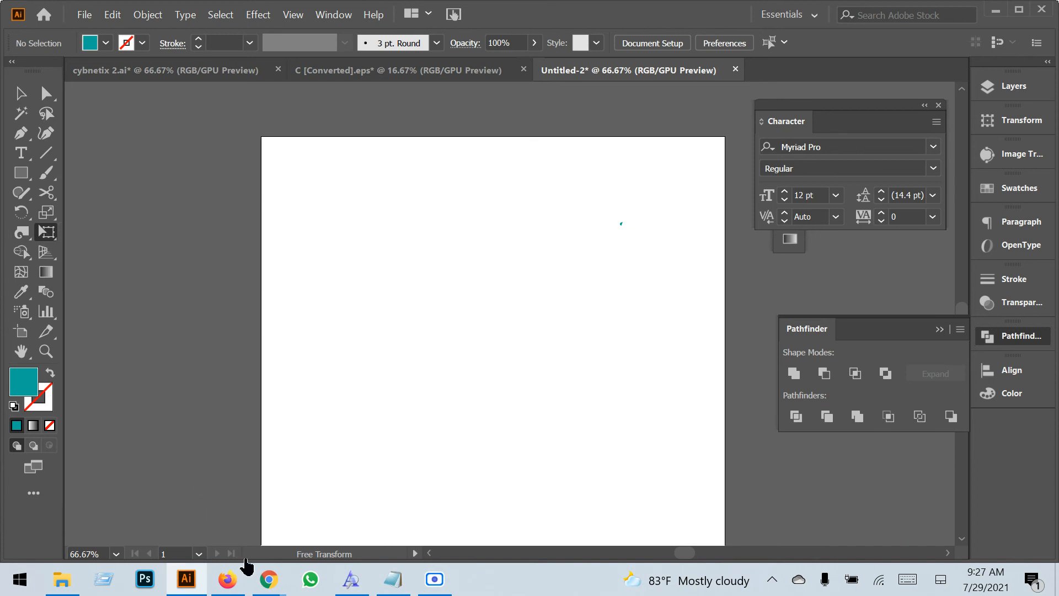
# Switch to Firefox and bring up the open Freepik page with the gradient technology logo collection.
pyautogui.moveTo(269, 578)
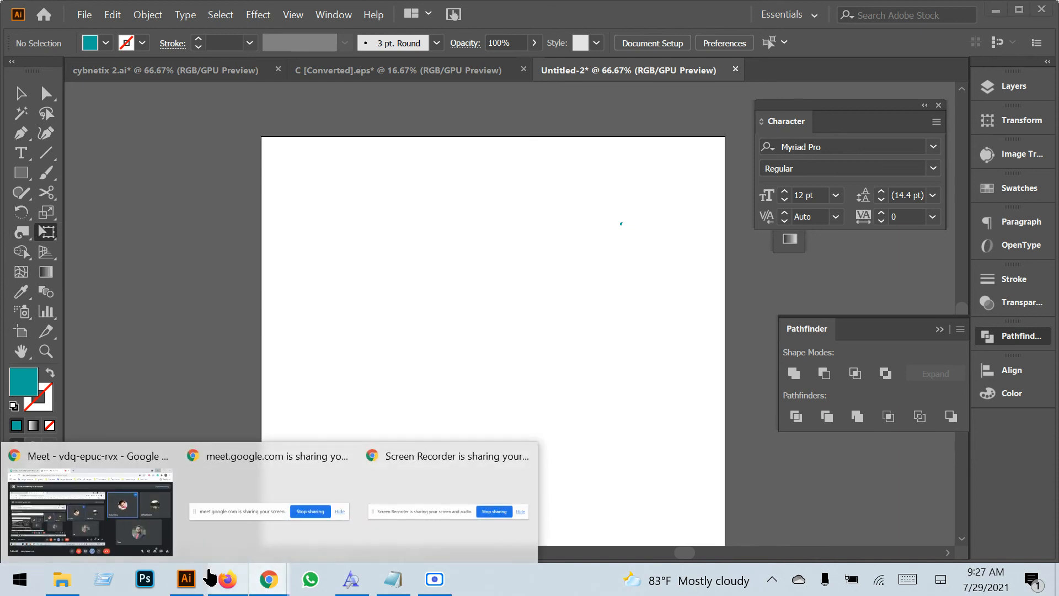
pyautogui.click(223, 580)
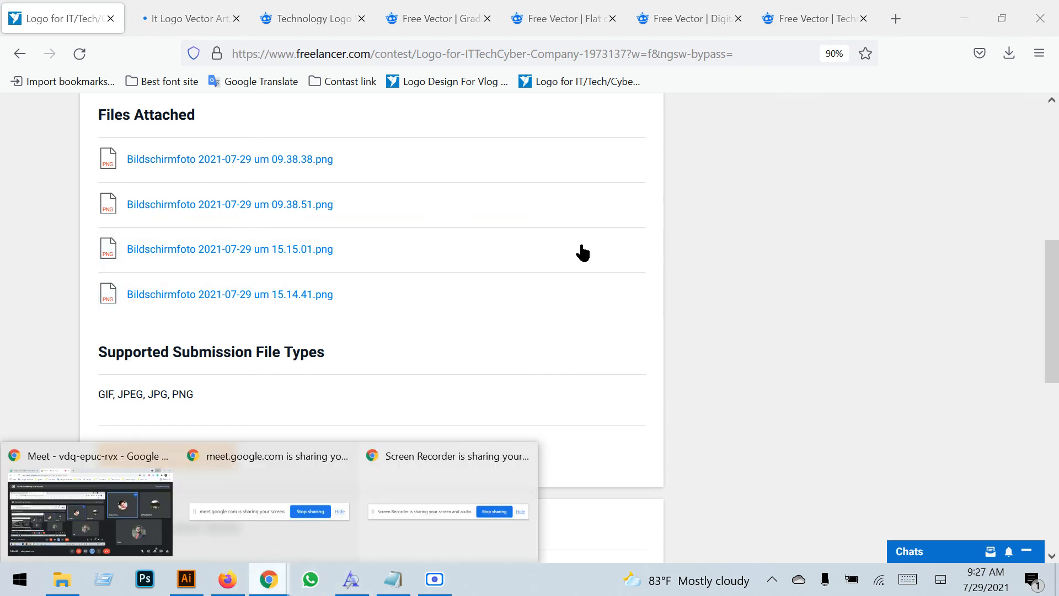
pyautogui.click(810, 27)
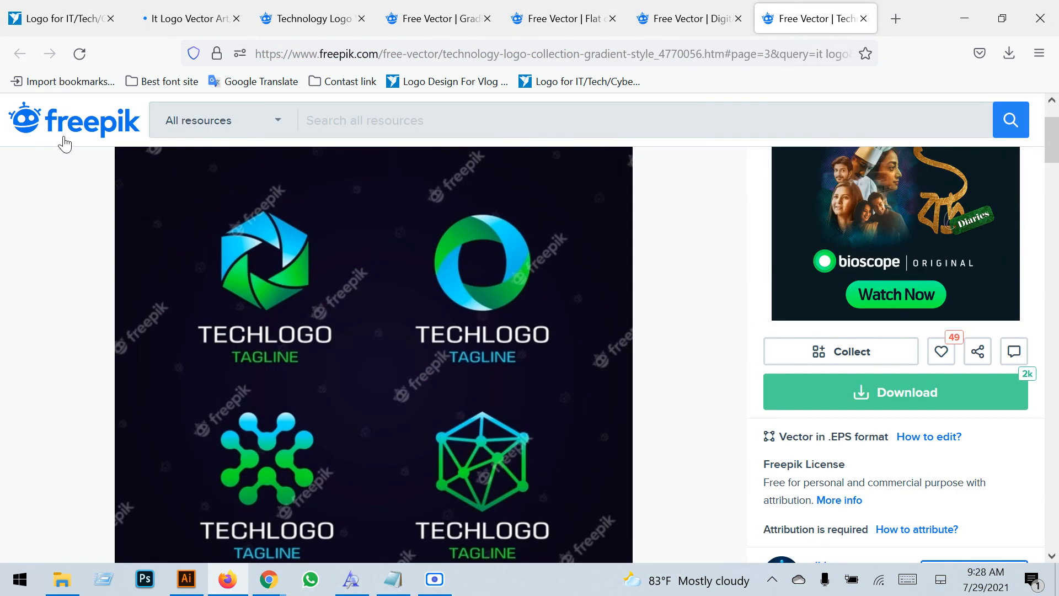
# Open Freepik's home page in a new browser tab, switch to it and select its web address.
pyautogui.rightClick(65, 142)
pyautogui.click(80, 152)
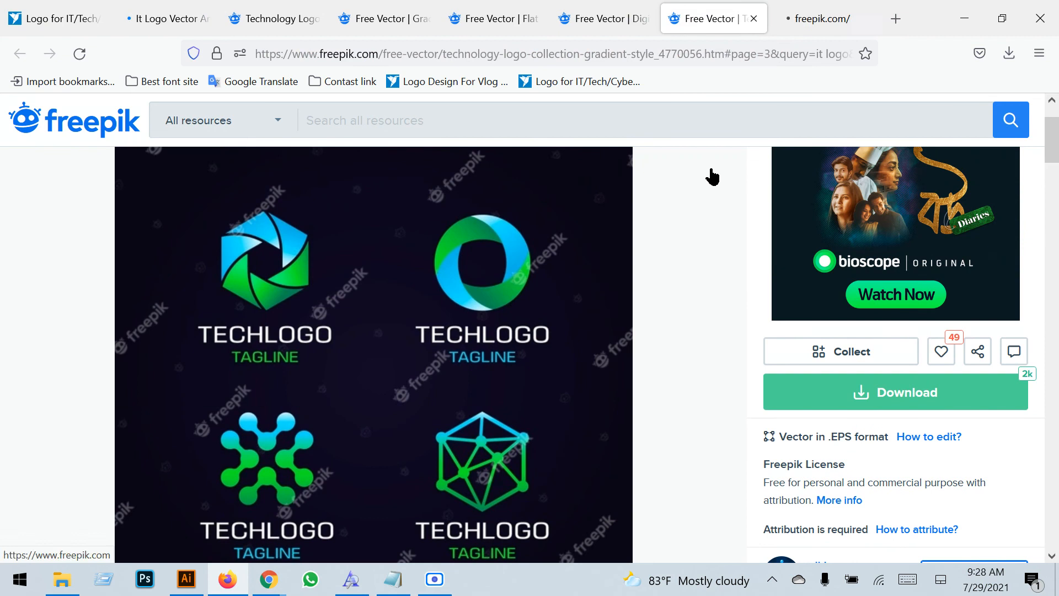
pyautogui.click(808, 20)
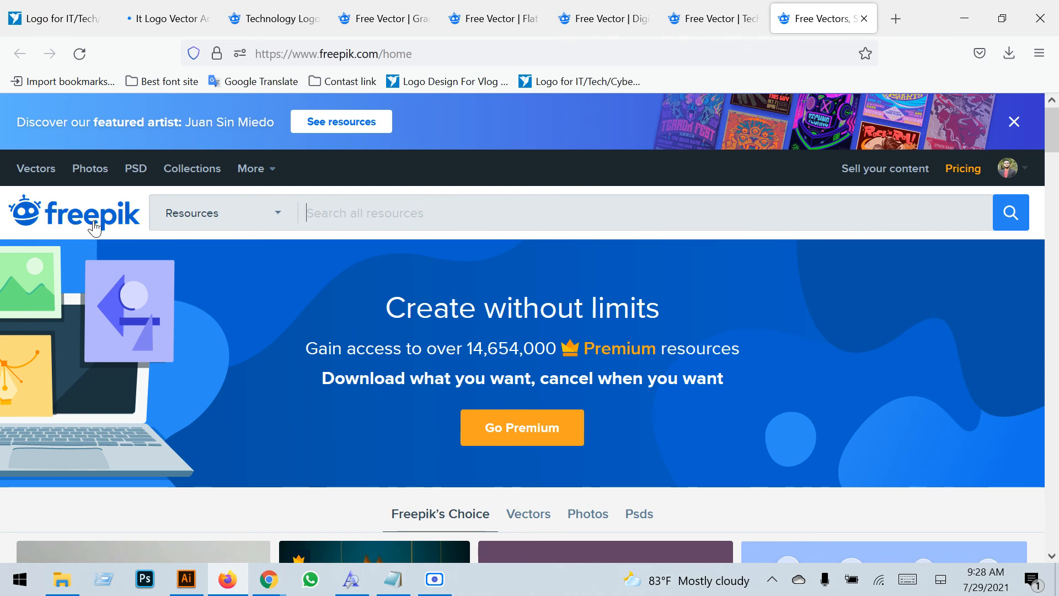
pyautogui.click(353, 55)
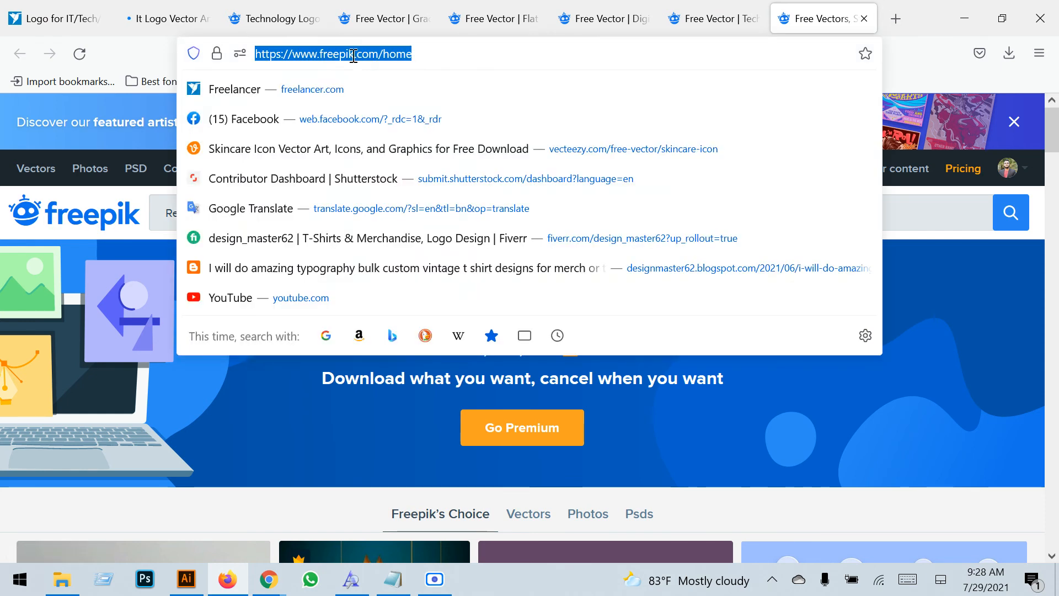